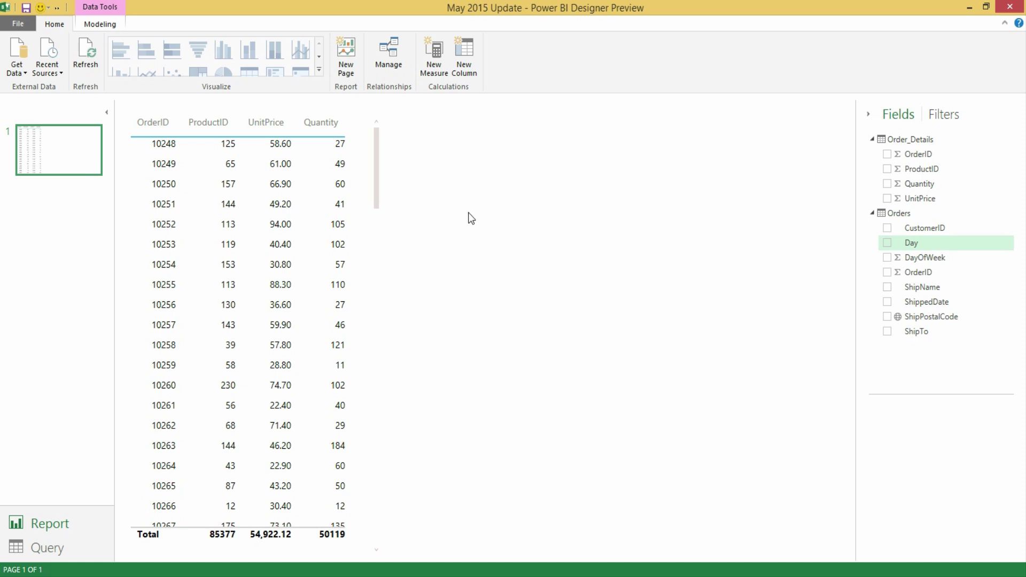
{"action": "left_click", "coordinate": [363, 170]}
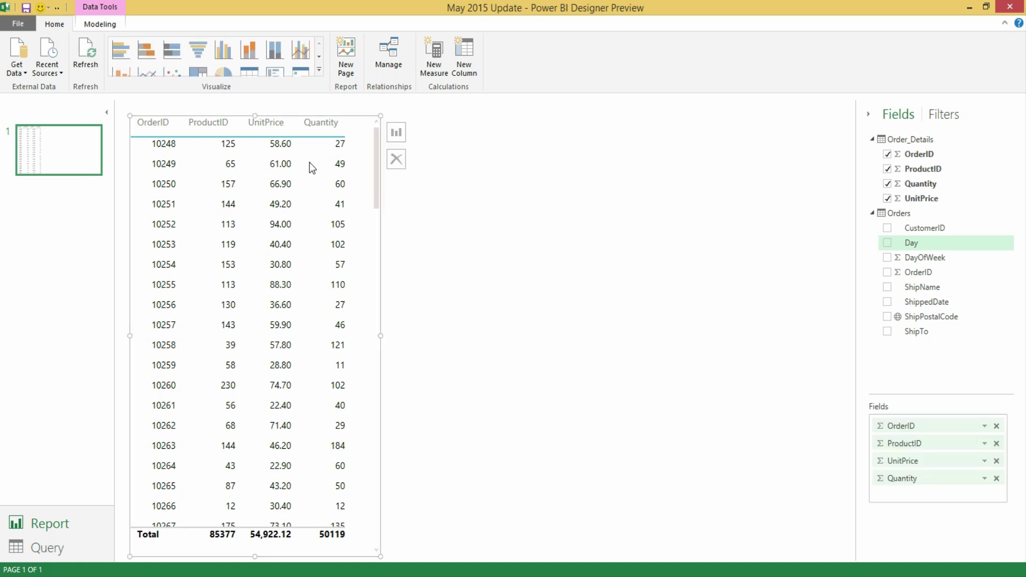
{"action": "left_click", "coordinate": [923, 141]}
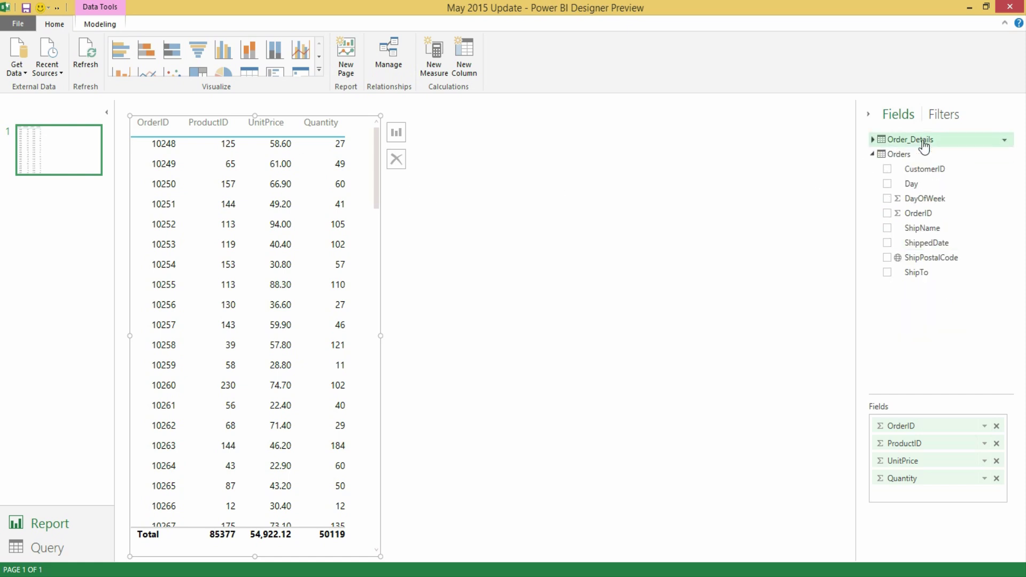
{"action": "left_click", "coordinate": [920, 142]}
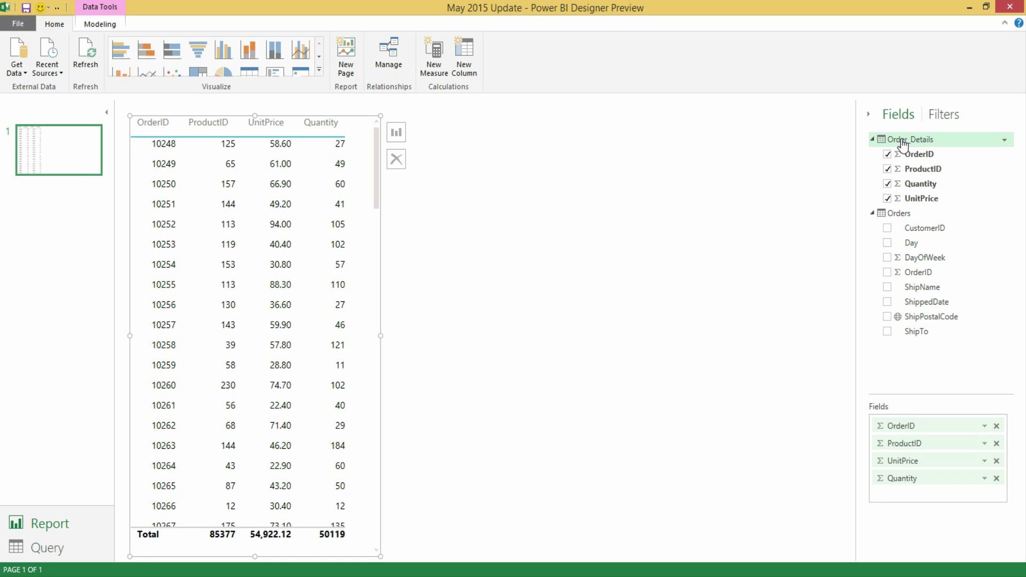
{"action": "right_click", "coordinate": [902, 142]}
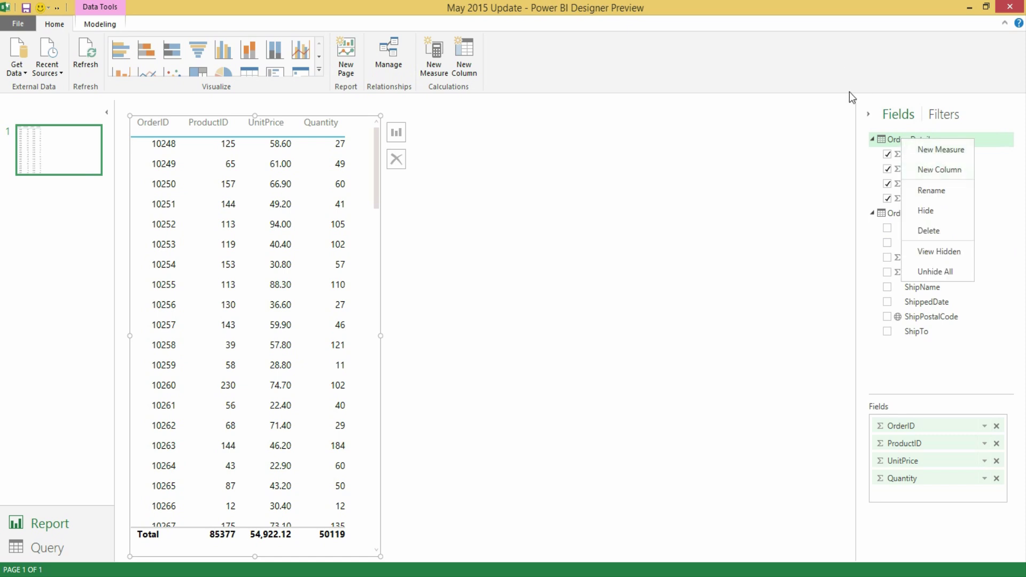
{"action": "left_click", "coordinate": [881, 142]}
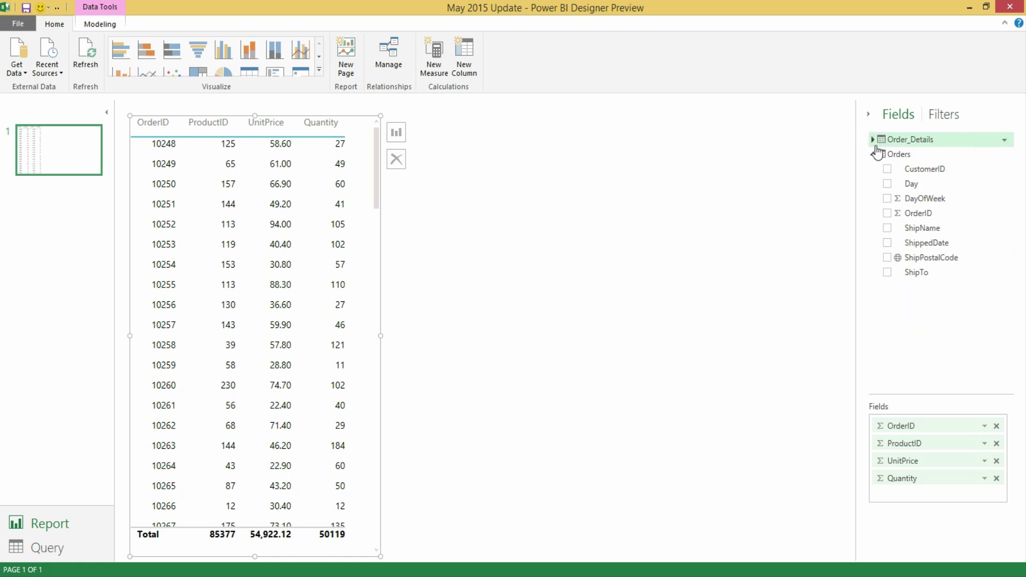
{"action": "left_click", "coordinate": [876, 147]}
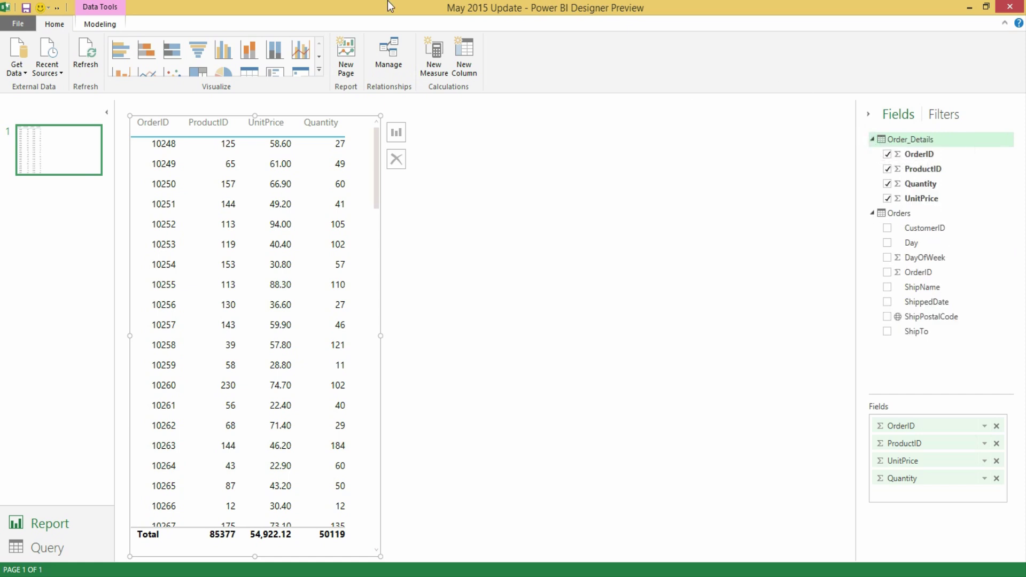
{"action": "left_click", "coordinate": [98, 25]}
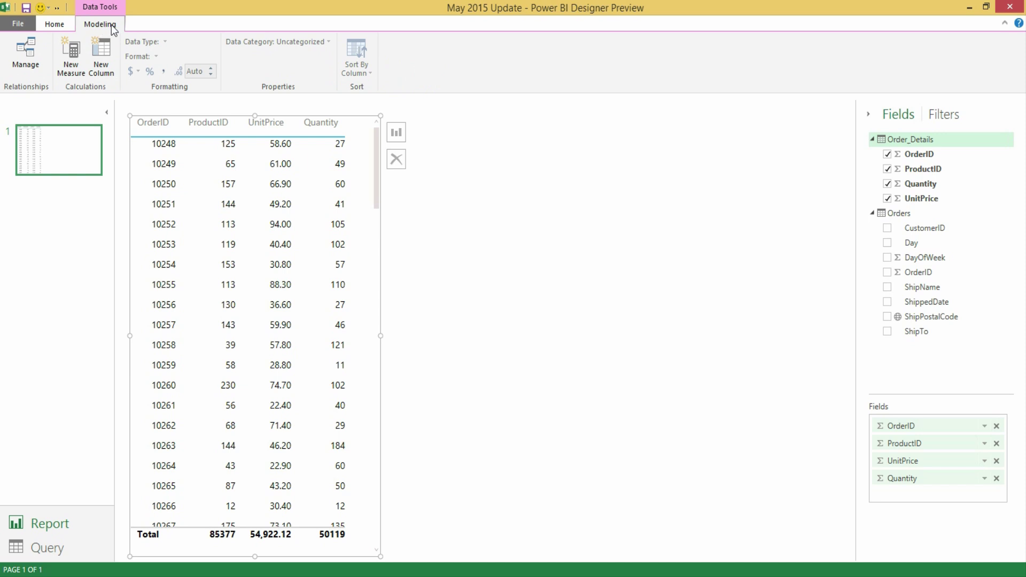
{"action": "left_click", "coordinate": [62, 23]}
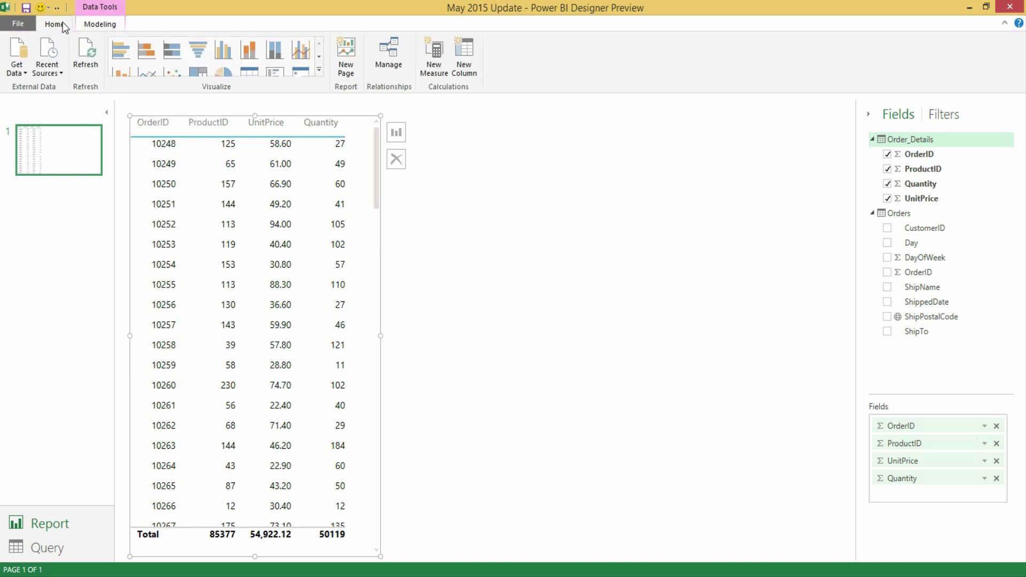
- Create LineTotal = Order_Details[UnitPrice]*Order_Details[Quantity] and add it to the widened table
{"action": "left_click", "coordinate": [462, 59]}
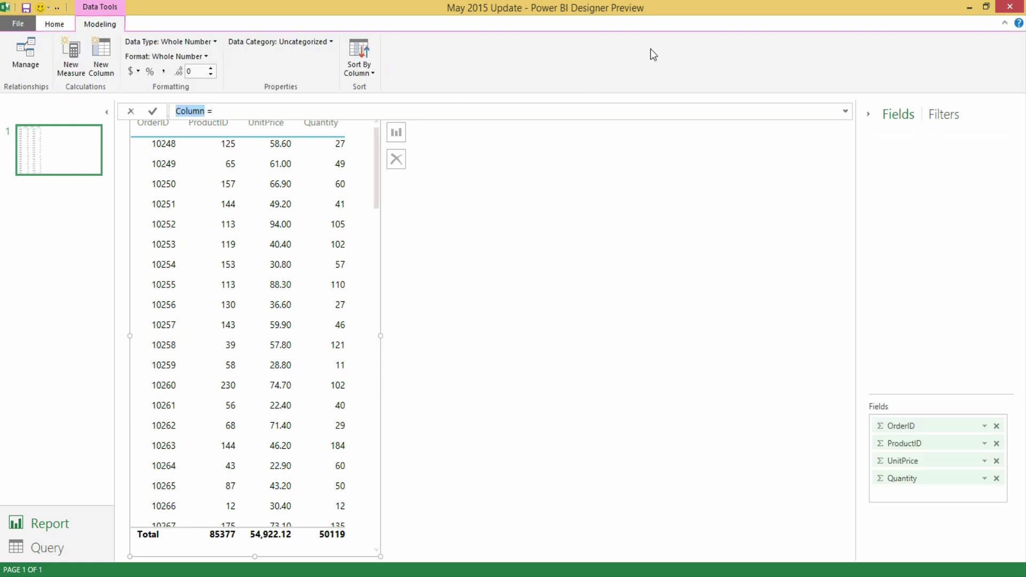
{"action": "type", "text": "LineTo"}
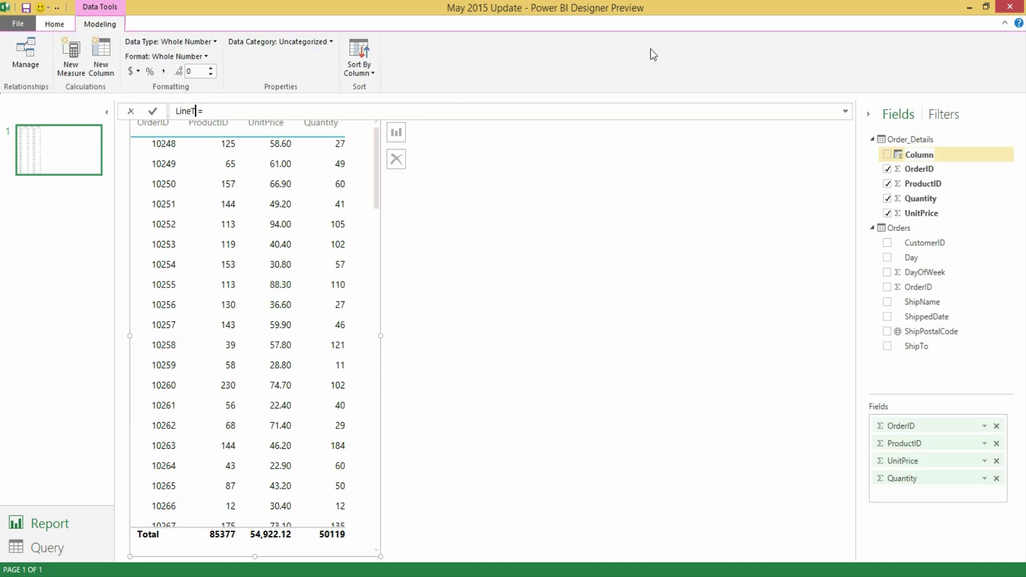
{"action": "type", "text": "tal"}
{"action": "type", "text": "Order_Details[UnitPrice]"}
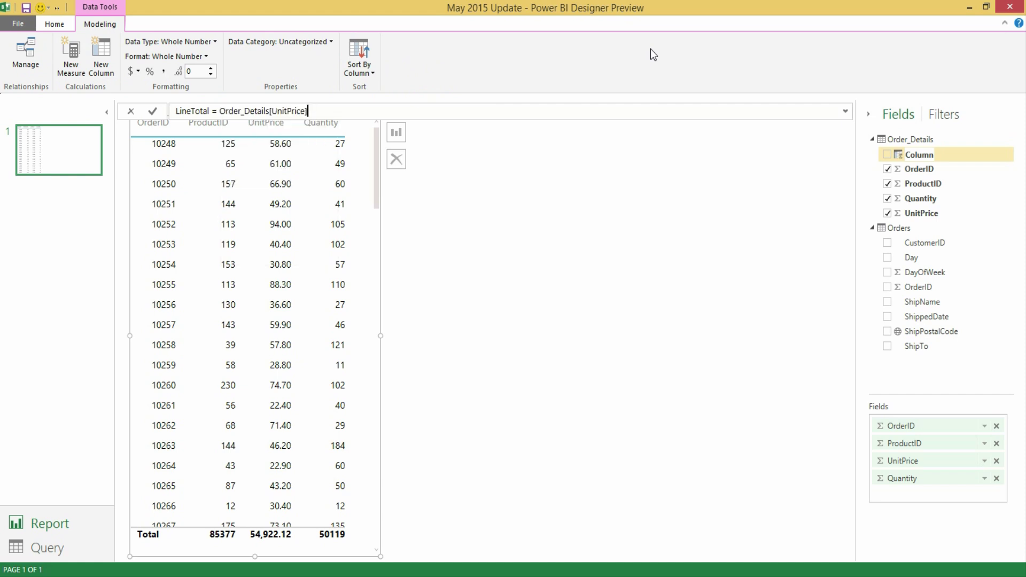
{"action": "type", "text": "*qu"}
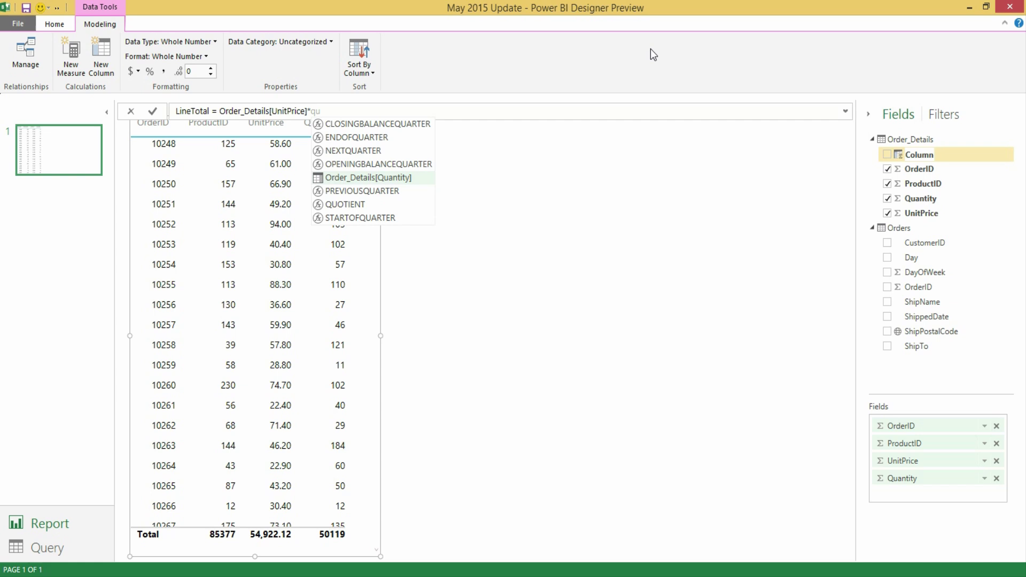
{"action": "key", "text": "Tab"}
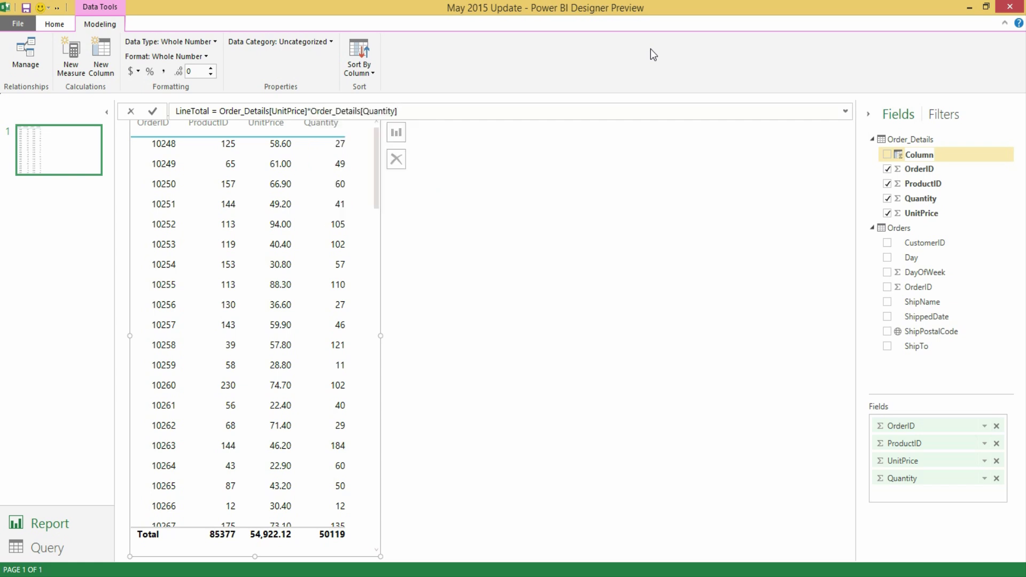
{"action": "key", "text": "Return"}
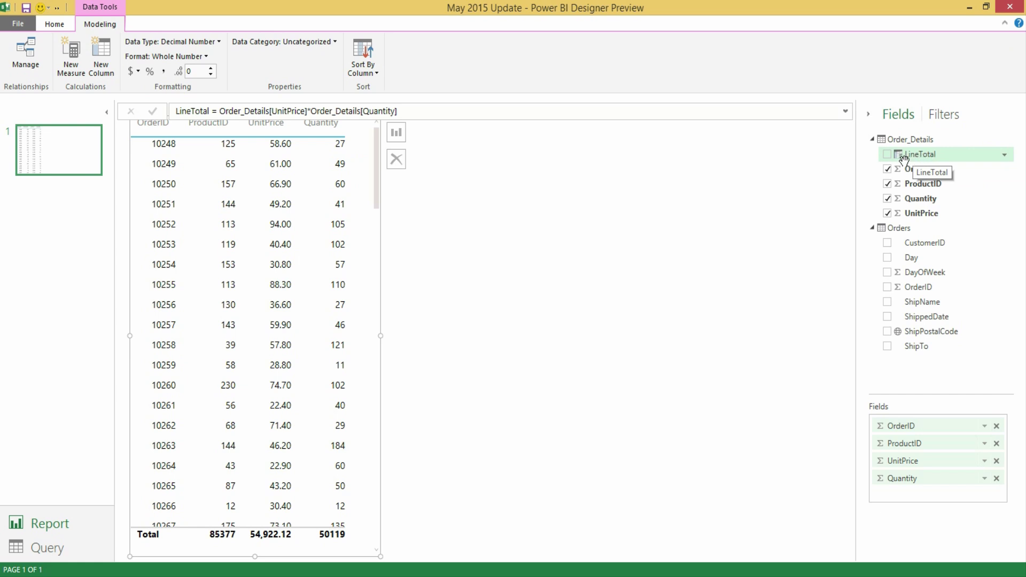
{"action": "left_click_drag", "start_coordinate": [913, 160], "coordinate": [357, 254]}
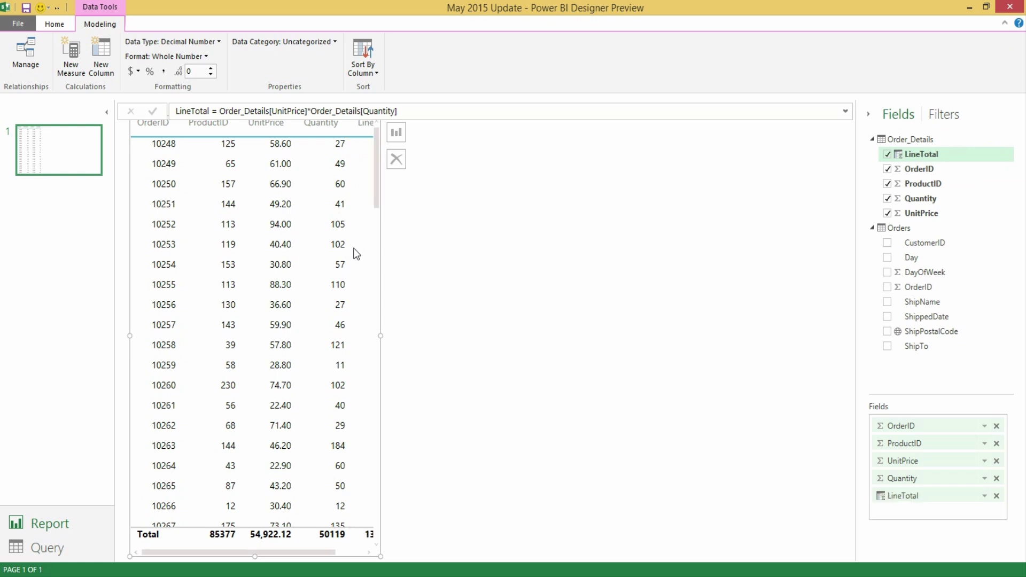
{"action": "left_click_drag", "start_coordinate": [380, 336], "coordinate": [431, 338]}
{"action": "left_click", "coordinate": [485, 230]}
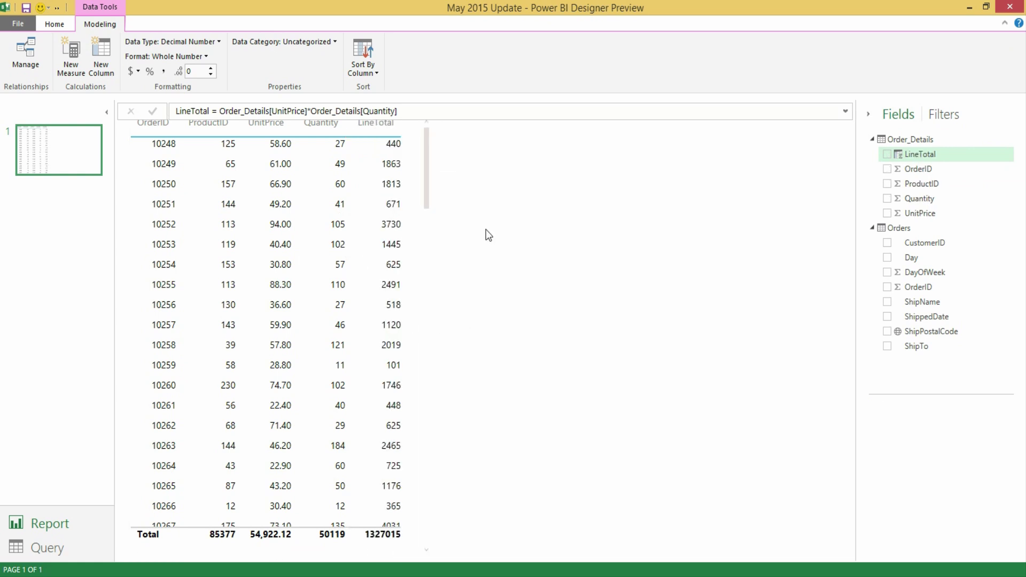
{"action": "left_click", "coordinate": [415, 162]}
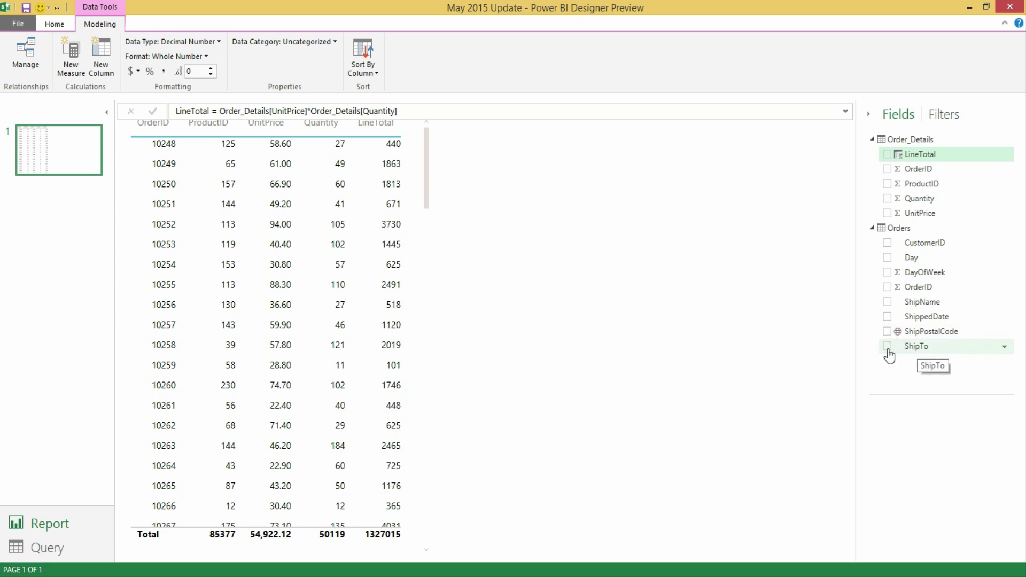
- Chart OrderID by ShipTo in a widened column chart and categorize ShipTo as Country/Region
{"action": "left_click", "coordinate": [887, 346]}
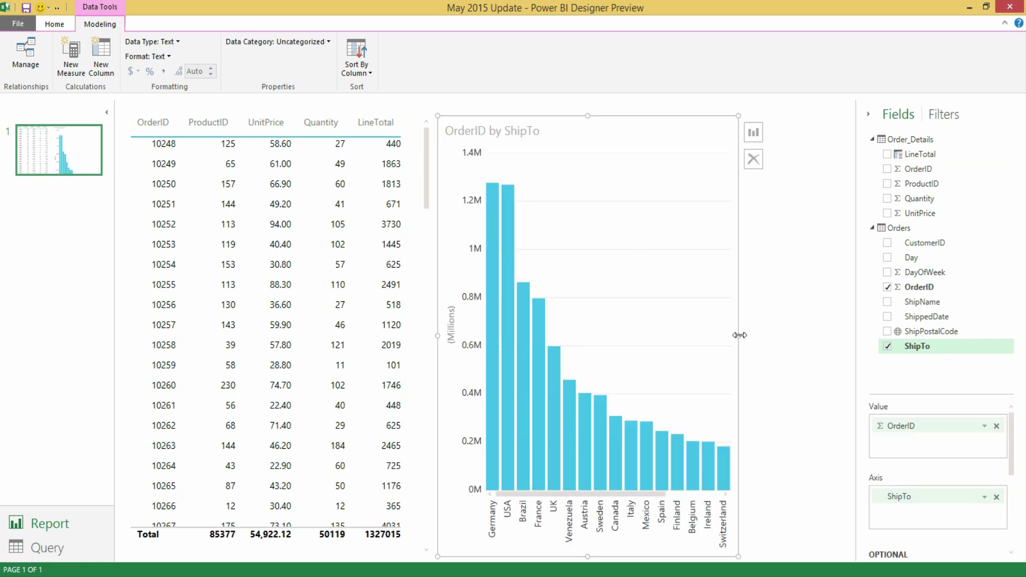
{"action": "left_click_drag", "start_coordinate": [736, 338], "coordinate": [801, 334]}
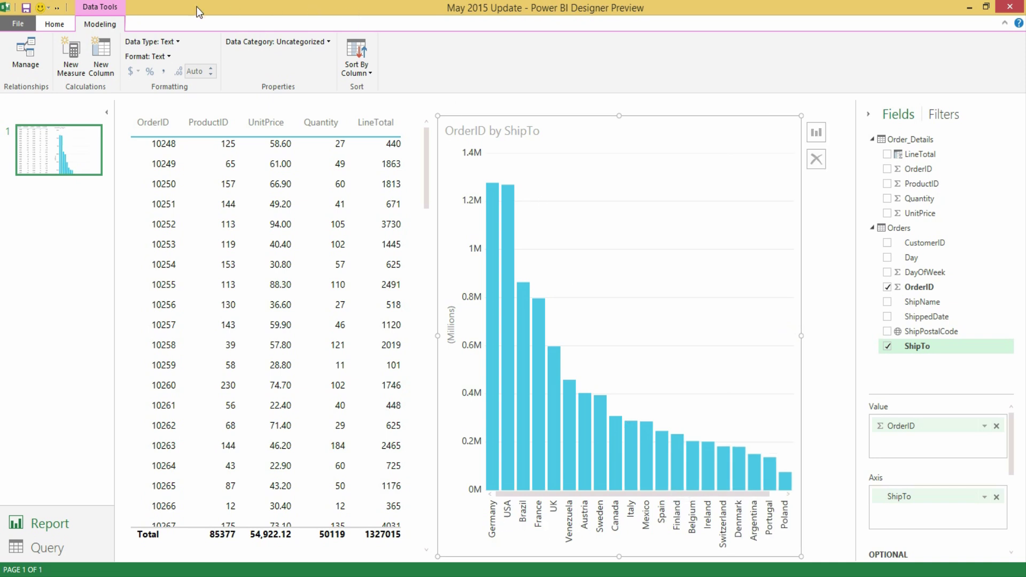
{"action": "left_click", "coordinate": [289, 47]}
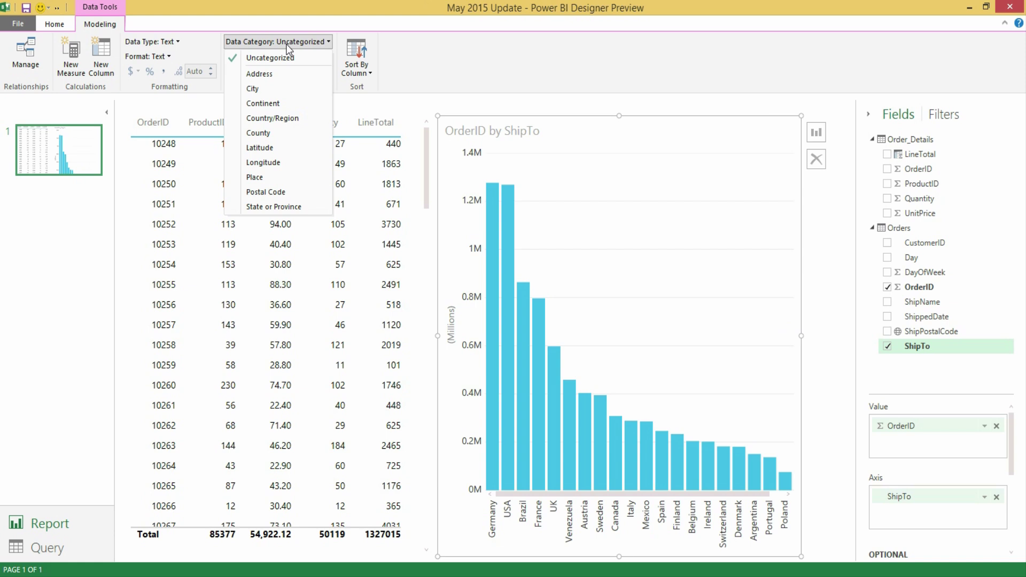
{"action": "left_click", "coordinate": [287, 118]}
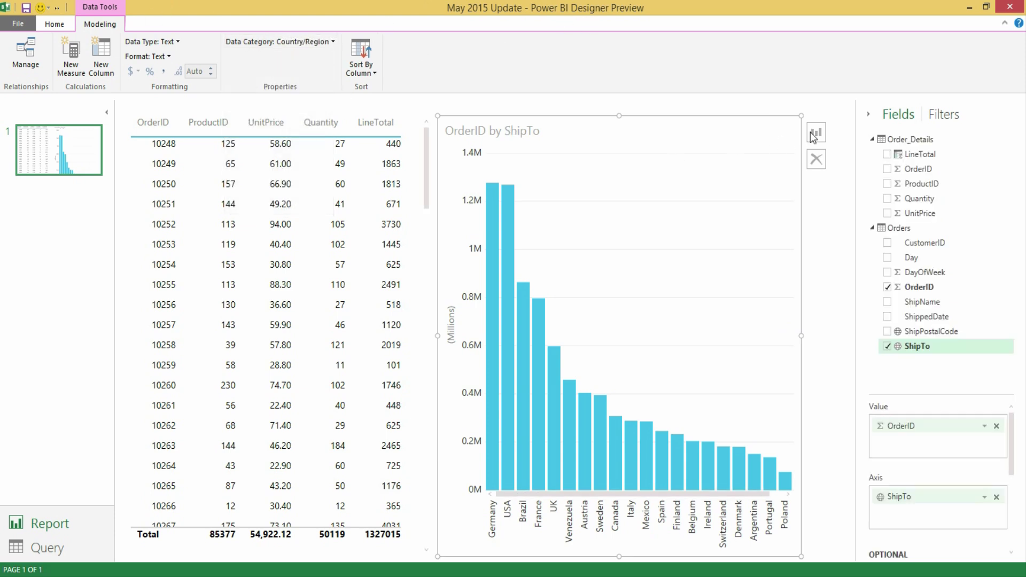
{"action": "mouse_move", "coordinate": [813, 133]}
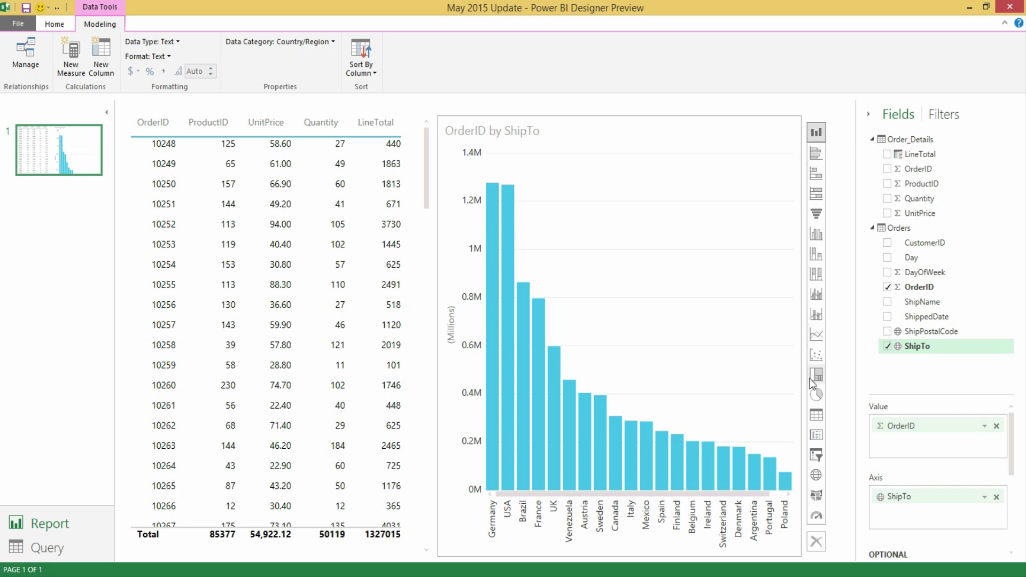
- Switch the OrderID-by-ShipTo visual to a Map, leaving ShipTo's data category unchanged
{"action": "left_click", "coordinate": [817, 476]}
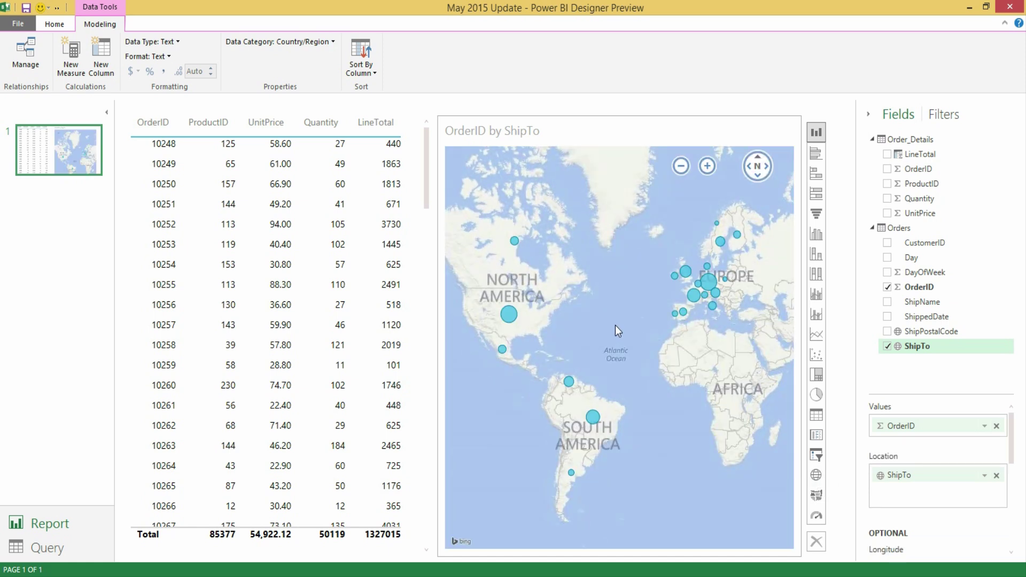
{"action": "mouse_move", "coordinate": [509, 315]}
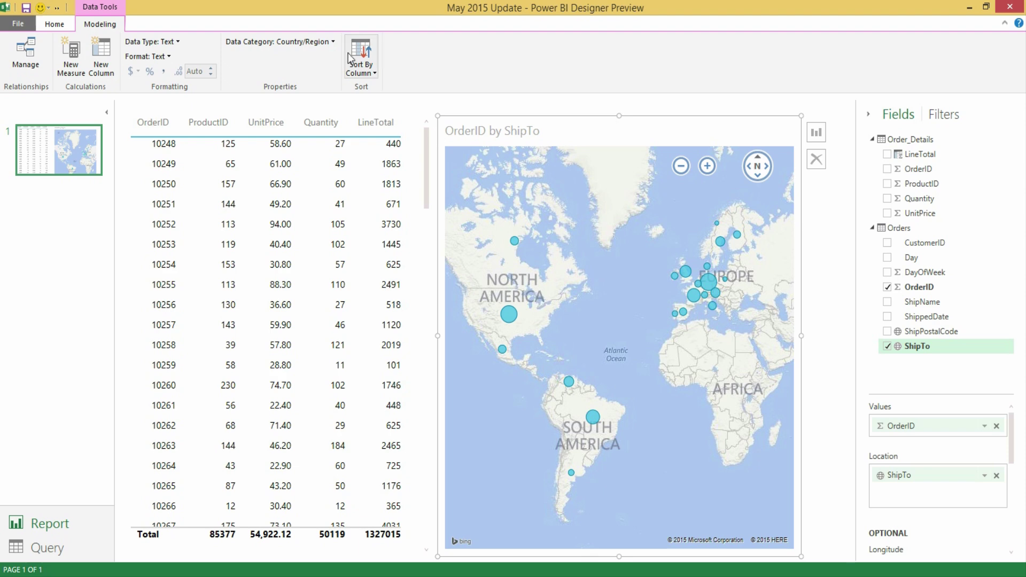
{"action": "left_click", "coordinate": [319, 43]}
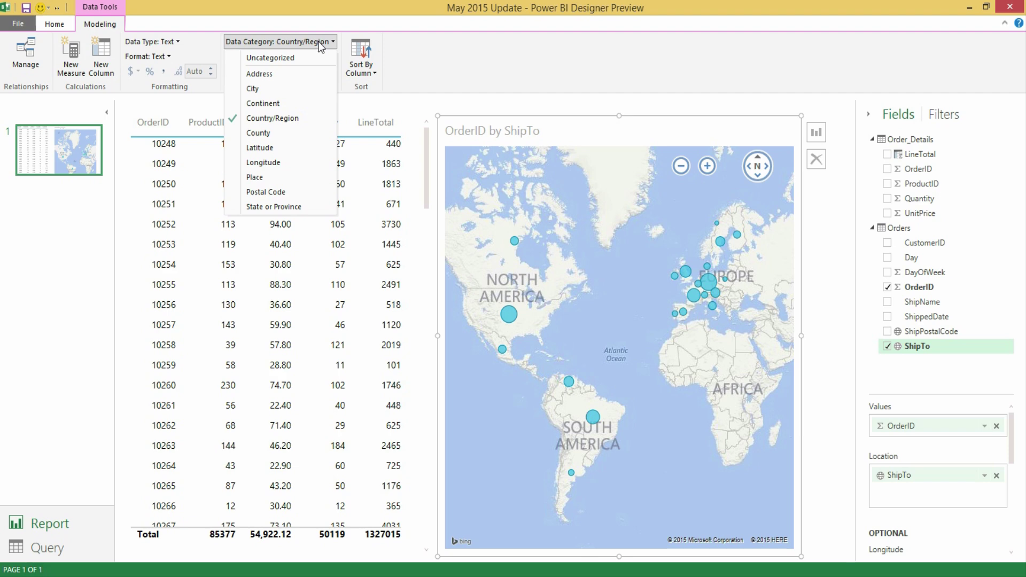
{"action": "left_click", "coordinate": [319, 46]}
{"action": "key", "text": "alt+Tab"}
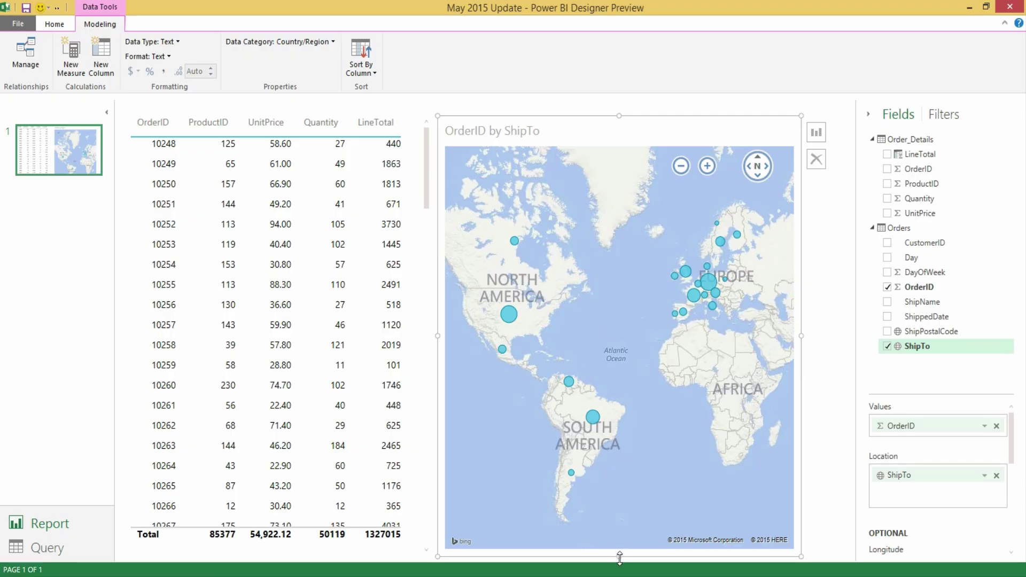
- Shrink the map to a short strip and position a new OrderID-by-Day column chart beneath it
{"action": "left_click_drag", "start_coordinate": [619, 557], "coordinate": [643, 252]}
{"action": "left_click", "coordinate": [628, 303]}
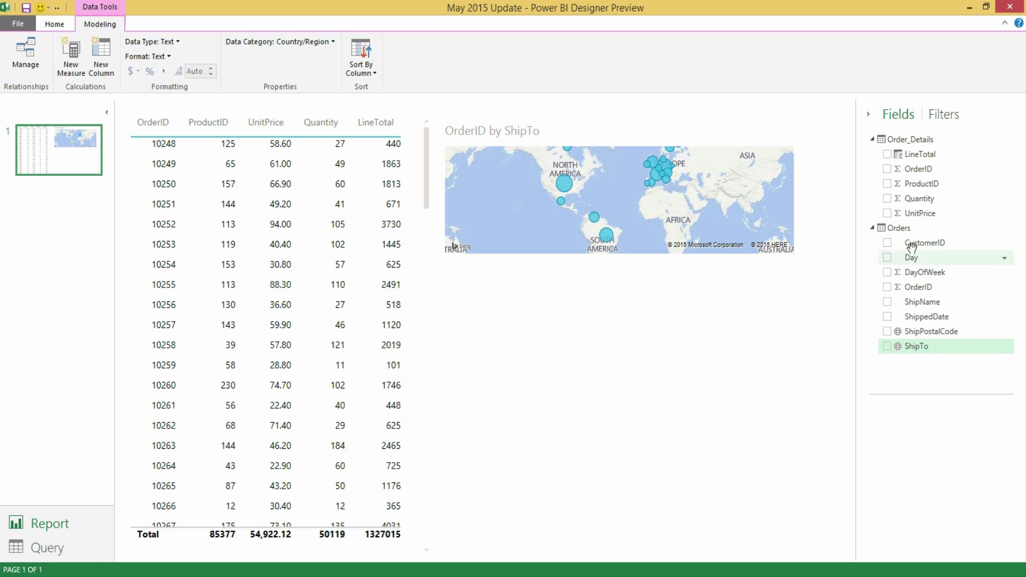
{"action": "left_click", "coordinate": [888, 259]}
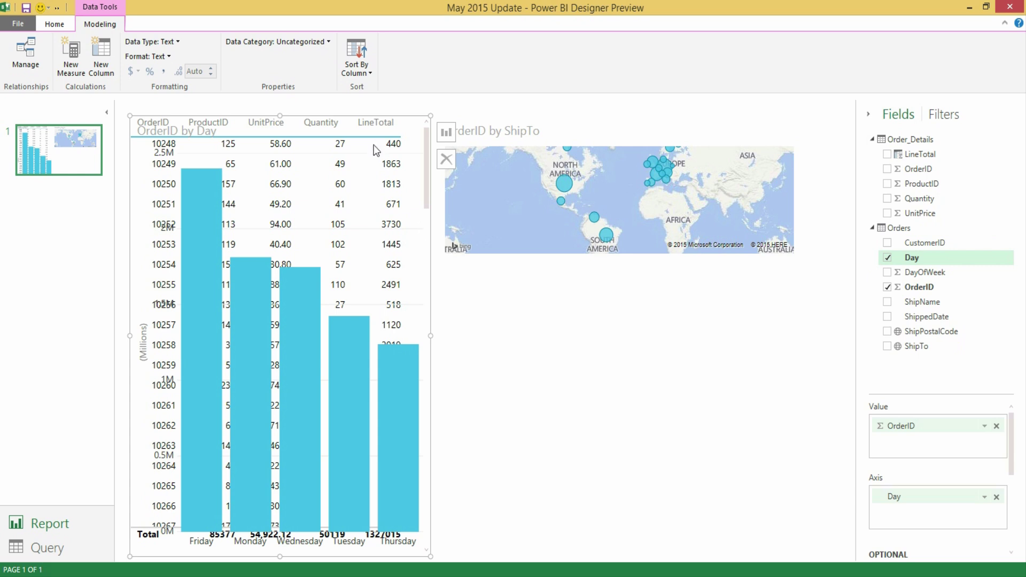
{"action": "left_click_drag", "start_coordinate": [377, 143], "coordinate": [704, 250]}
{"action": "left_click_drag", "start_coordinate": [594, 116], "coordinate": [569, 307]}
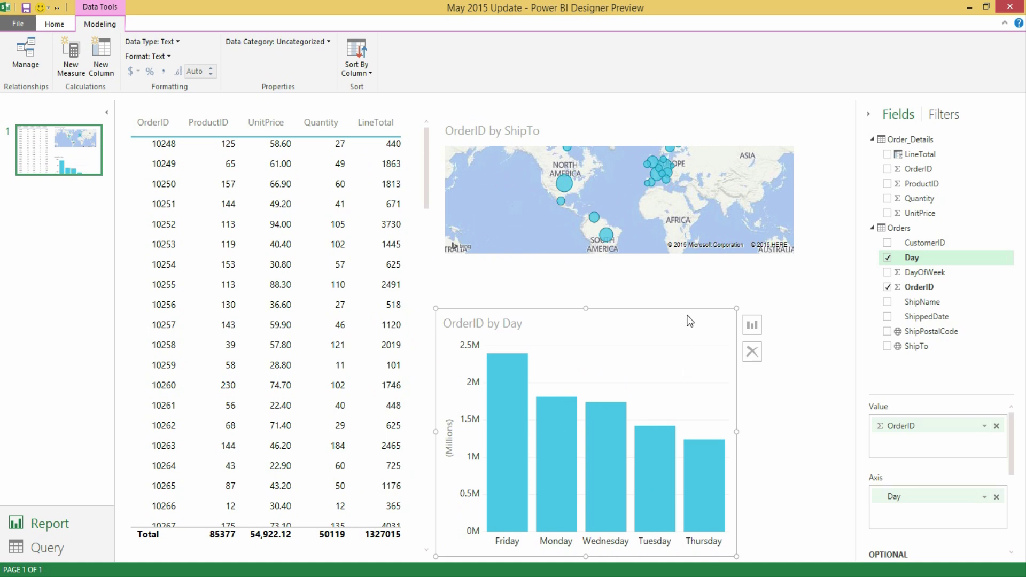
- Sort the OrderID-by-Day bars by Day in Z to A order, Wednesday through Friday
{"action": "mouse_move", "coordinate": [690, 322]}
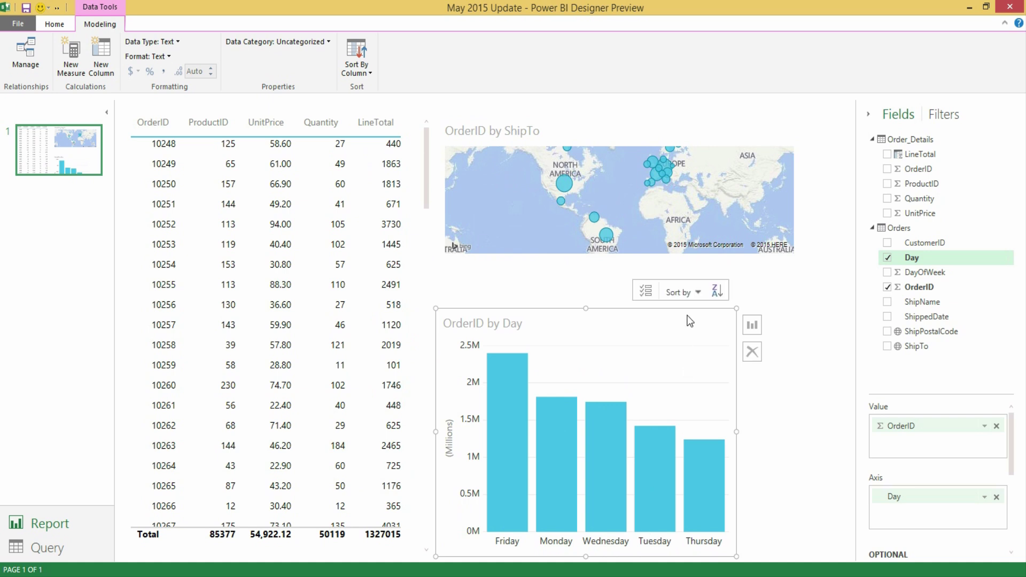
{"action": "left_click", "coordinate": [716, 292]}
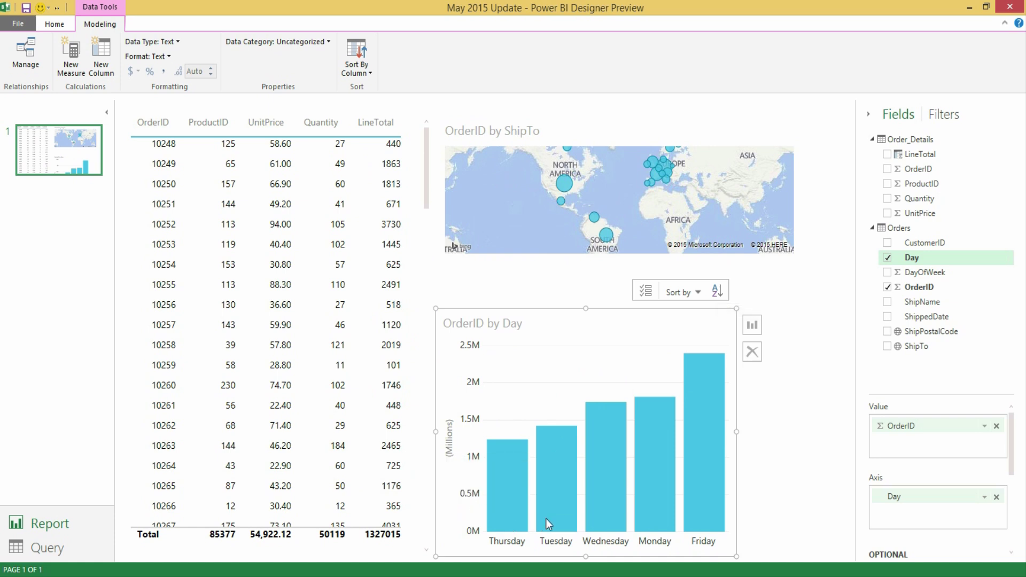
{"action": "left_click", "coordinate": [689, 292]}
{"action": "left_click", "coordinate": [690, 309]}
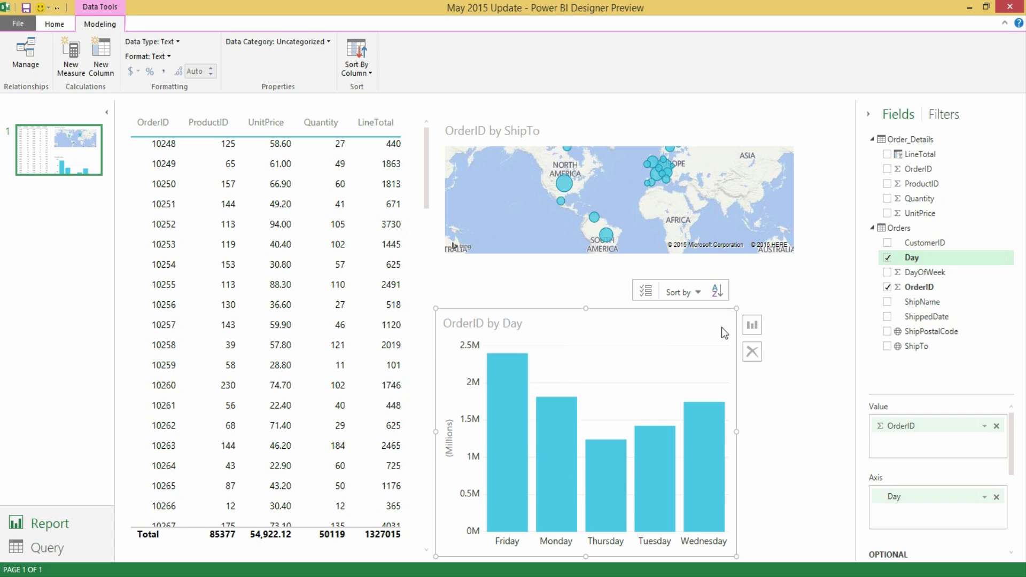
{"action": "left_click", "coordinate": [721, 296]}
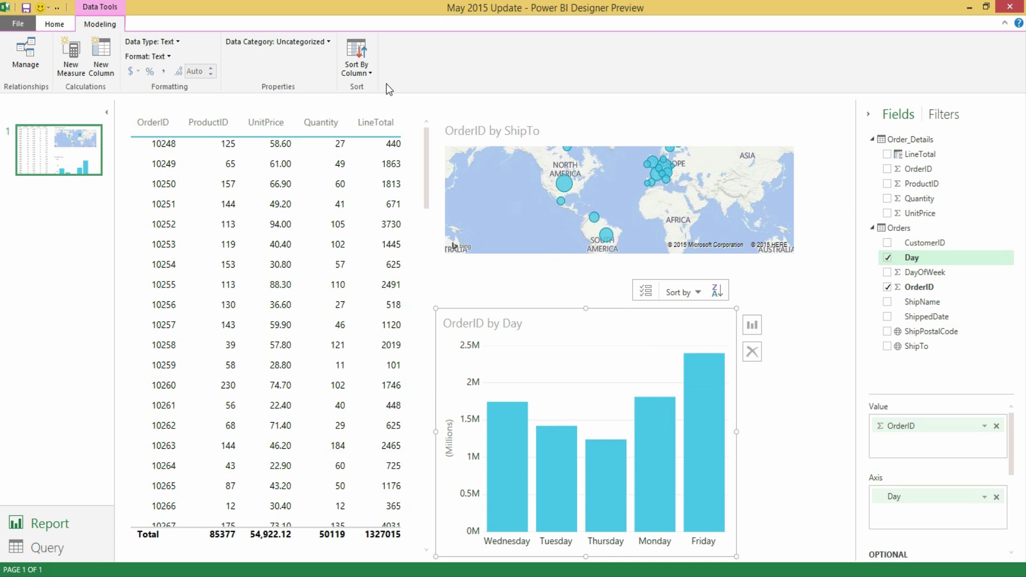
- Sort the Day column by DayOfWeek and flip the chart to Monday-first order
{"action": "left_click", "coordinate": [368, 74]}
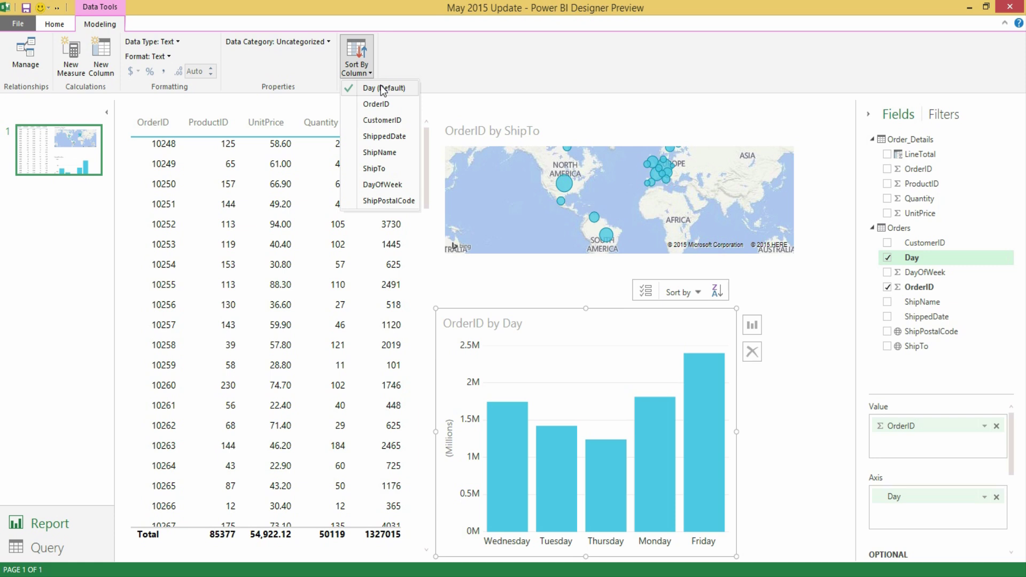
{"action": "left_click", "coordinate": [389, 185]}
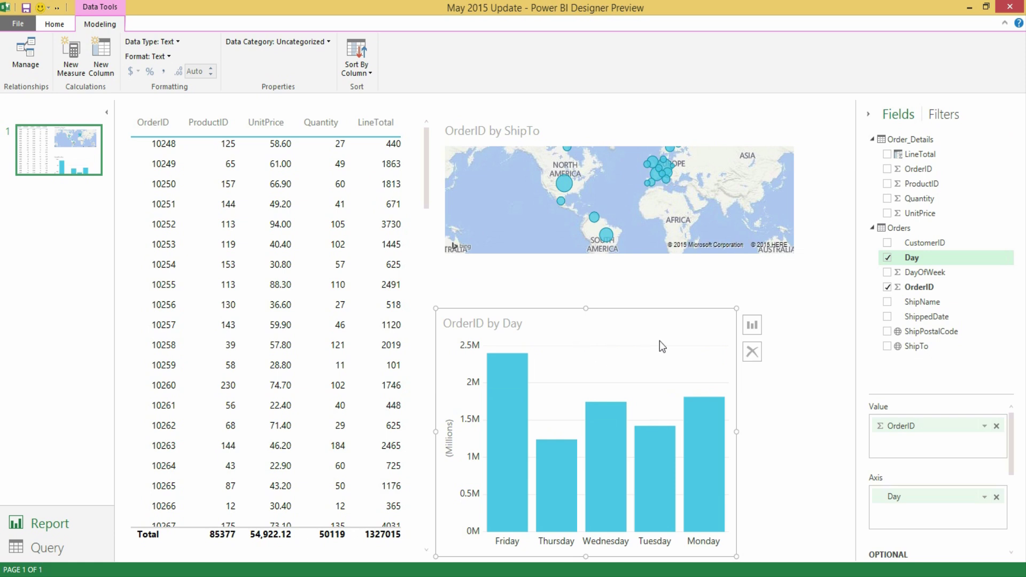
{"action": "mouse_move", "coordinate": [660, 341]}
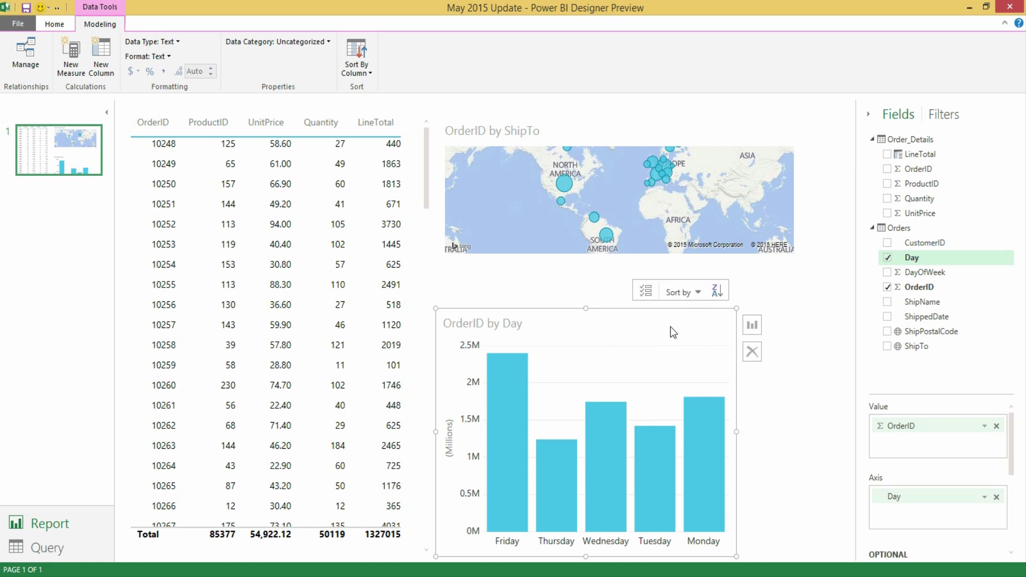
{"action": "left_click", "coordinate": [716, 291]}
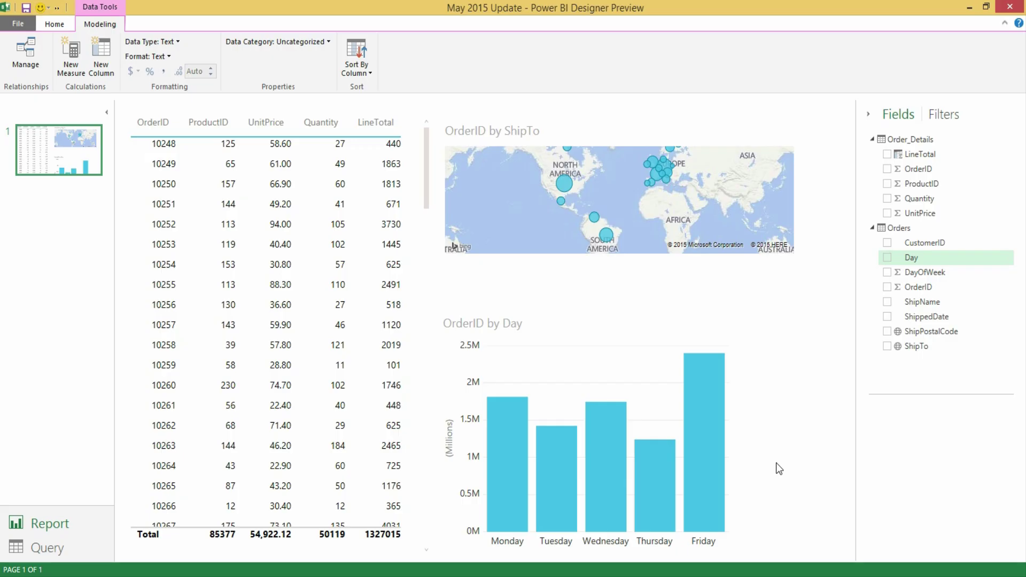
- Shorten the OrderID-by-Day chart from its top edge
{"action": "left_click", "coordinate": [595, 322]}
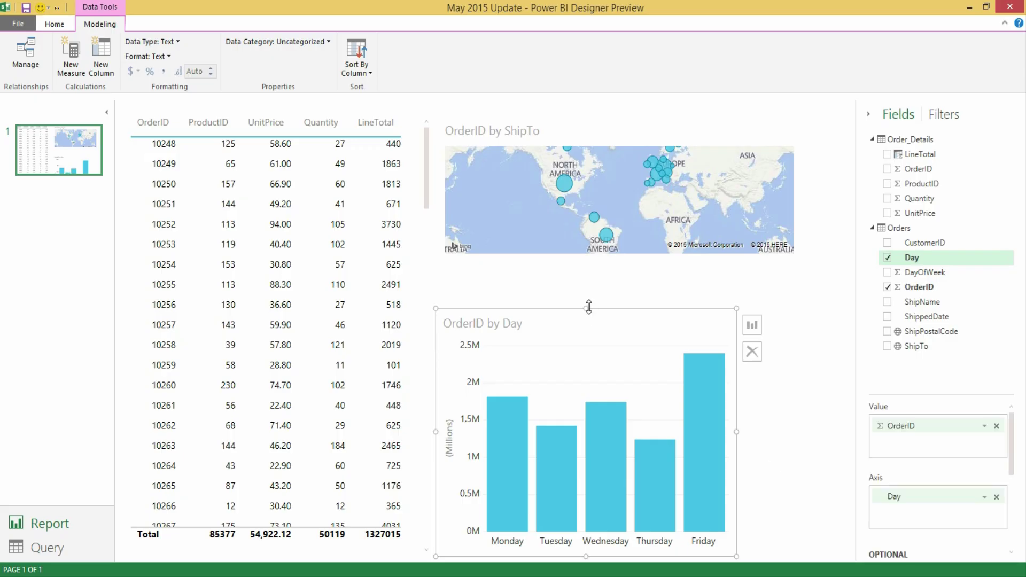
{"action": "left_click_drag", "start_coordinate": [588, 308], "coordinate": [590, 412]}
{"action": "left_click", "coordinate": [584, 327]}
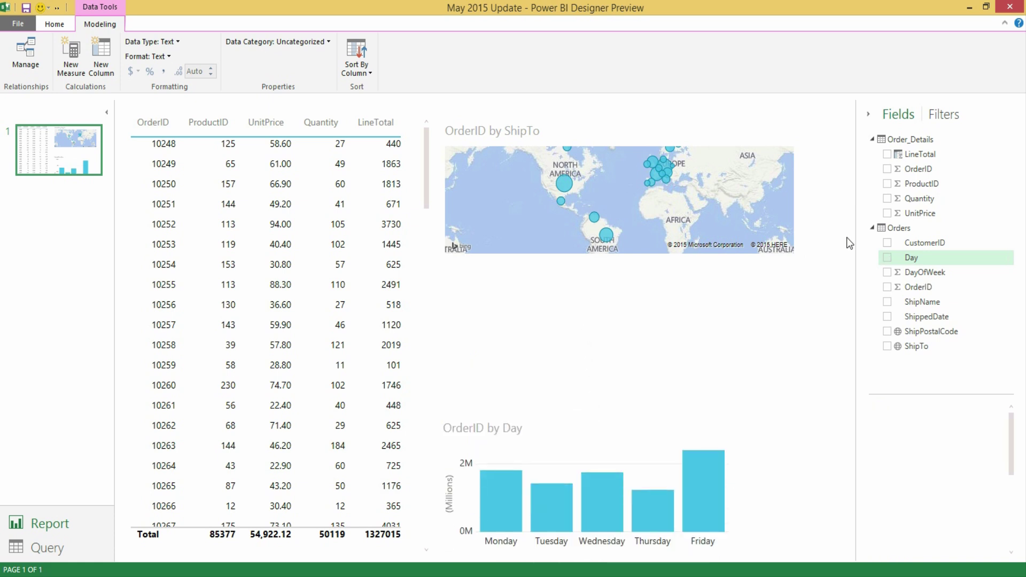
- Add a TotalSales measure to Order_Details defined as SUM(Order_Details[LineTotal])
{"action": "left_click", "coordinate": [917, 140]}
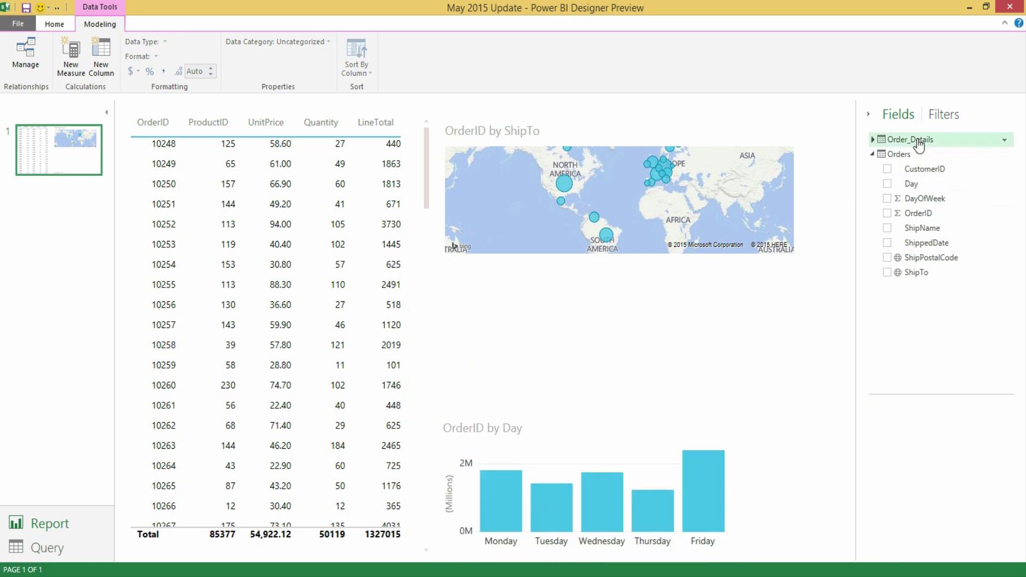
{"action": "right_click", "coordinate": [918, 142]}
{"action": "left_click", "coordinate": [933, 149]}
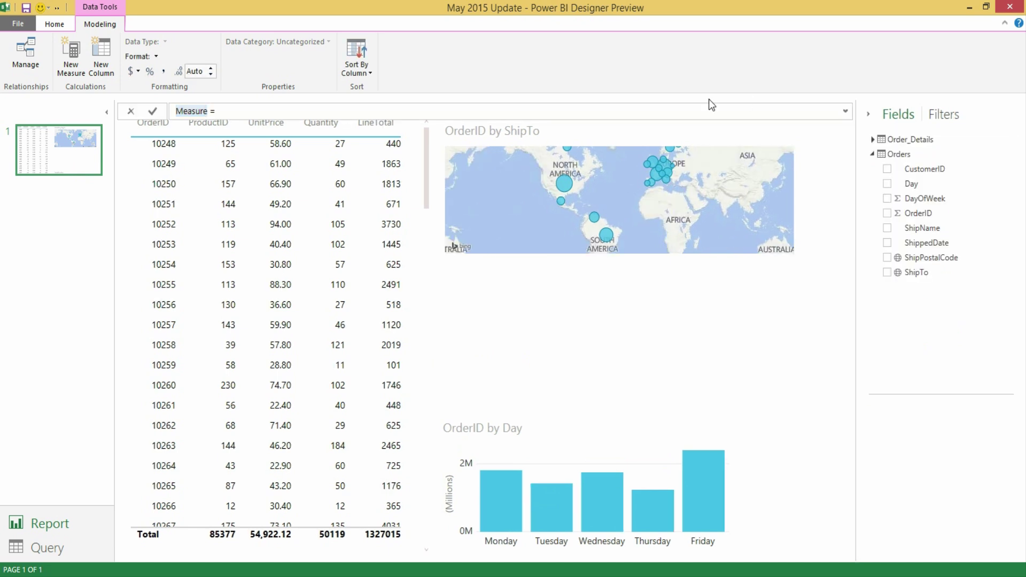
{"action": "double_click", "coordinate": [192, 110]}
{"action": "type", "text": "TotalSales"}
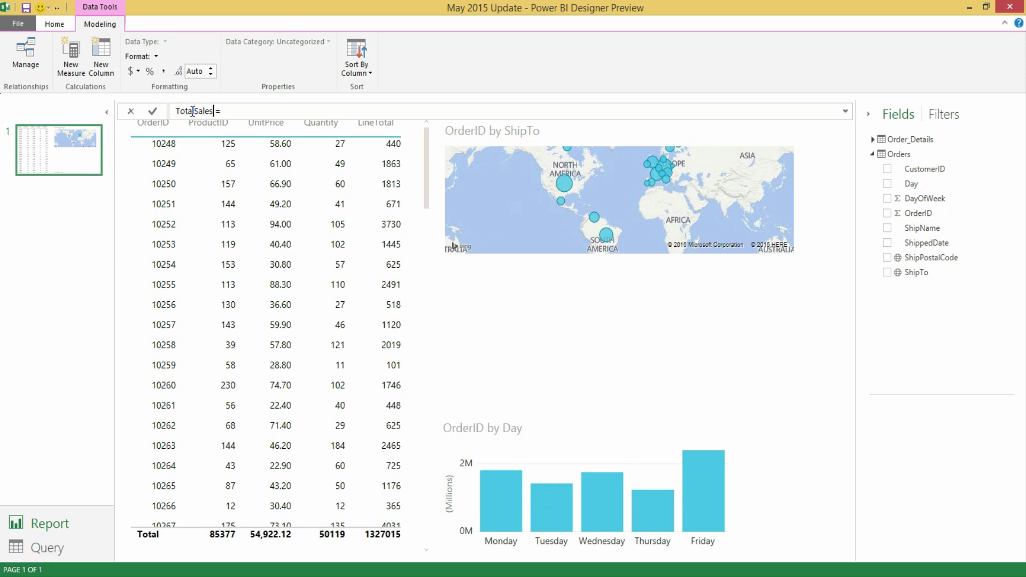
{"action": "key", "text": "End"}
{"action": "type", "text": "SUM"}
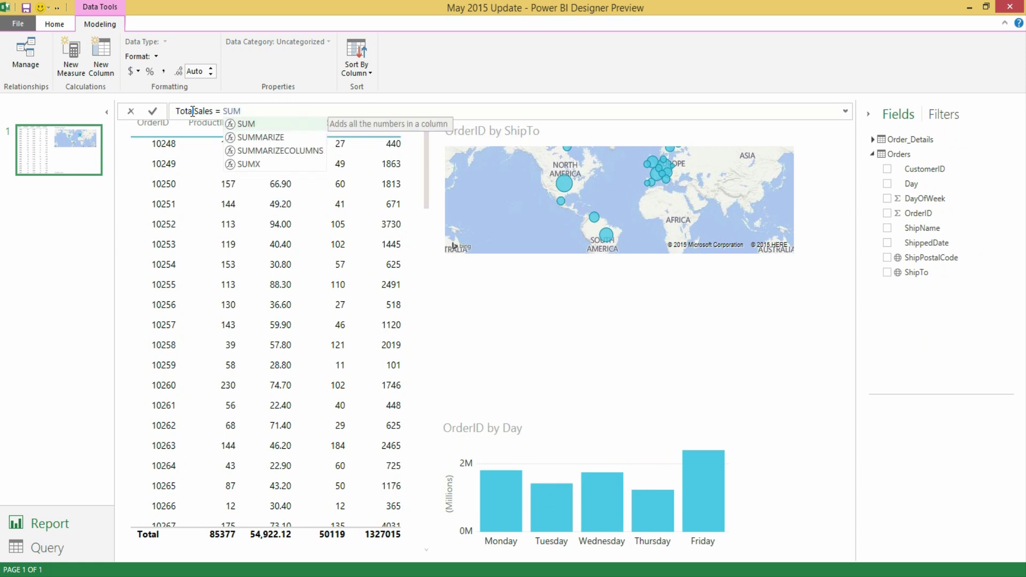
{"action": "type", "text": "("}
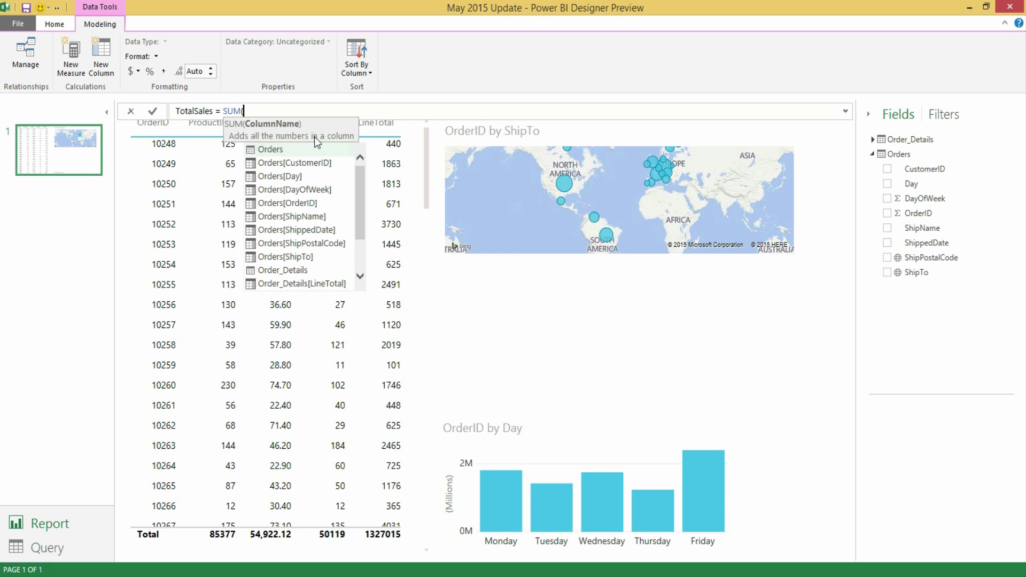
{"action": "left_click", "coordinate": [360, 256]}
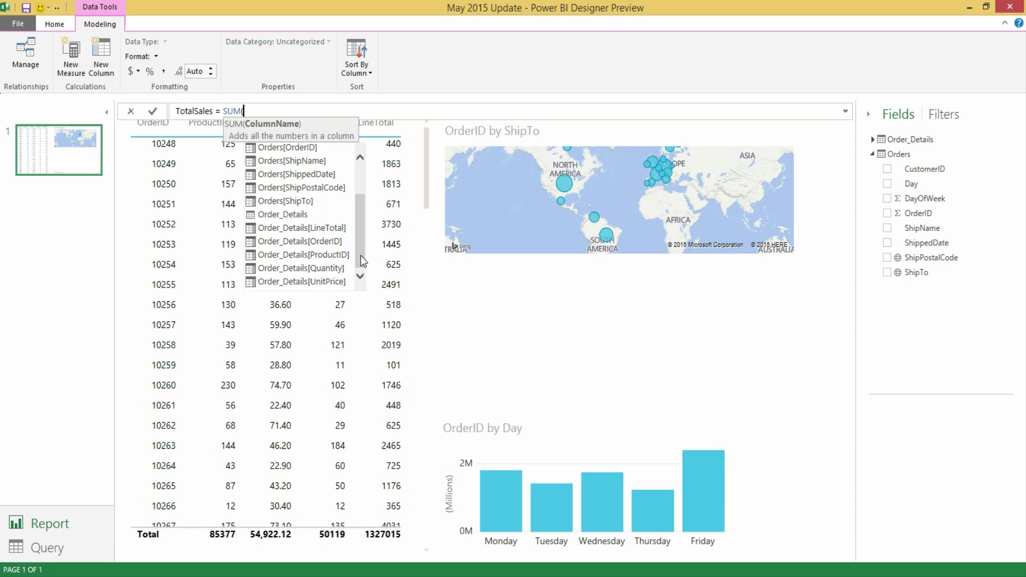
{"action": "double_click", "coordinate": [332, 229]}
{"action": "type", "text": ")"}
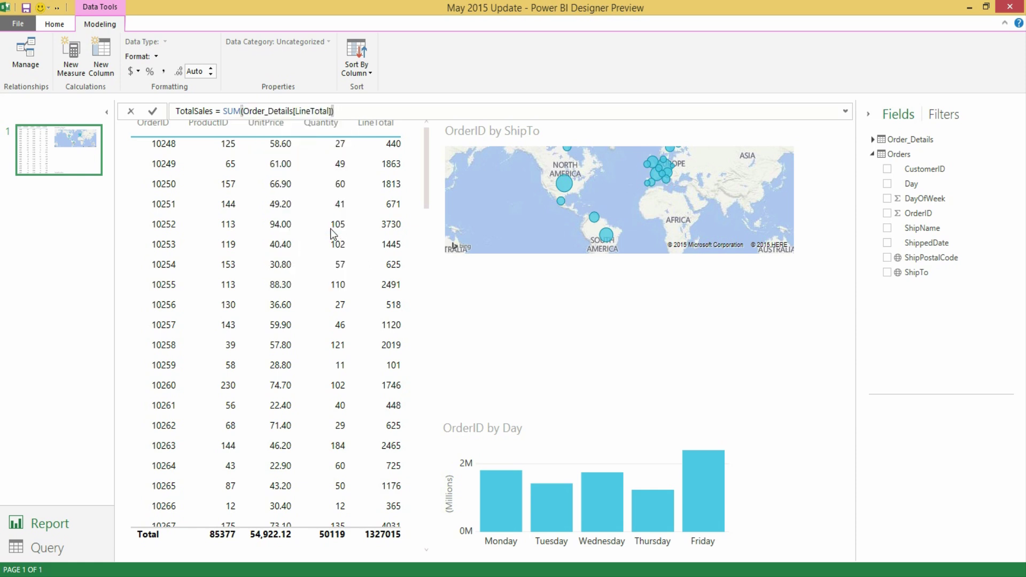
{"action": "key", "text": "Return"}
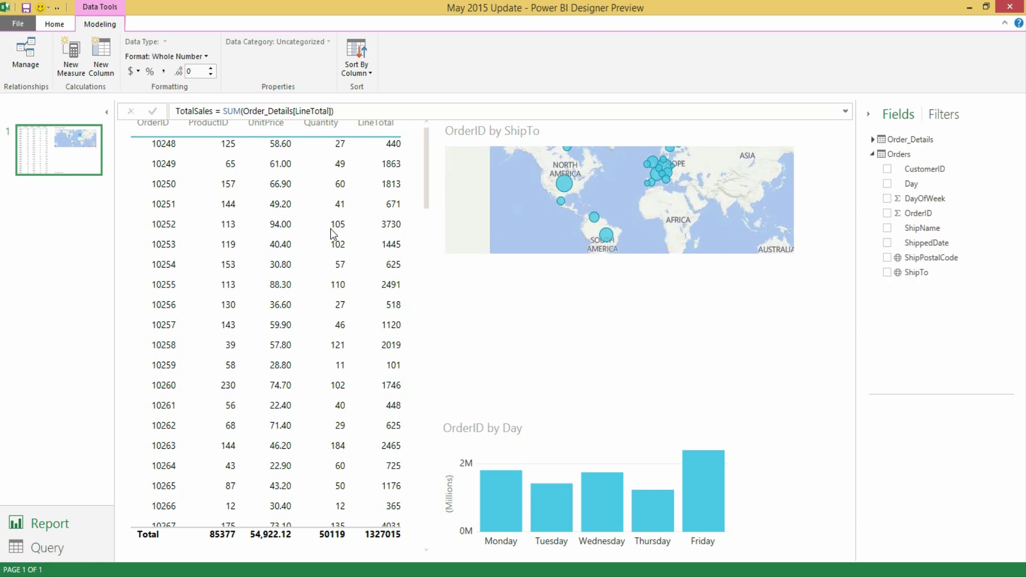
- Display TotalSales as a Card reading 1327015, shrunk to fit between the map and Day chart
{"action": "left_click", "coordinate": [873, 143]}
{"action": "left_click", "coordinate": [873, 141]}
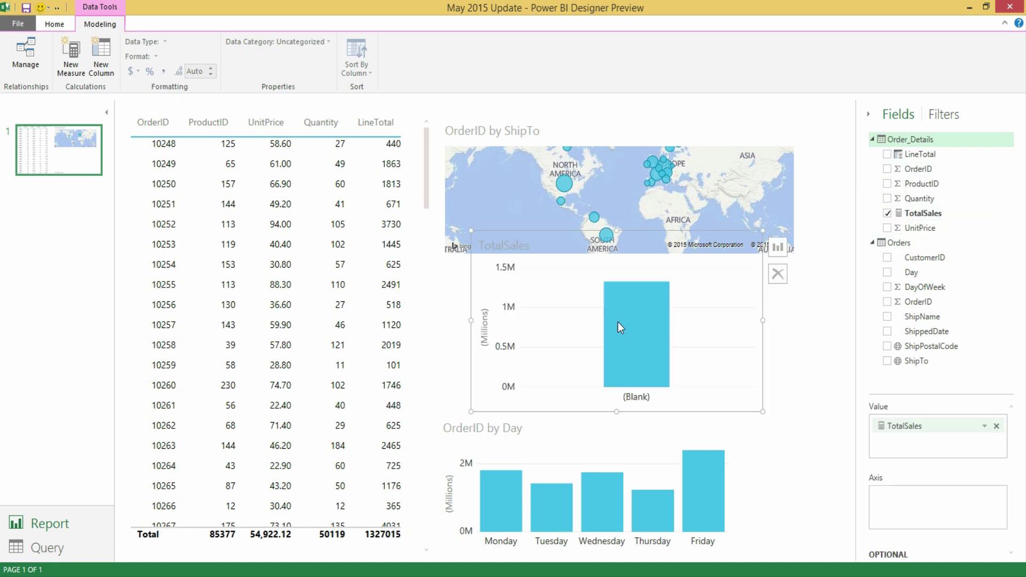
{"action": "left_click", "coordinate": [71, 22]}
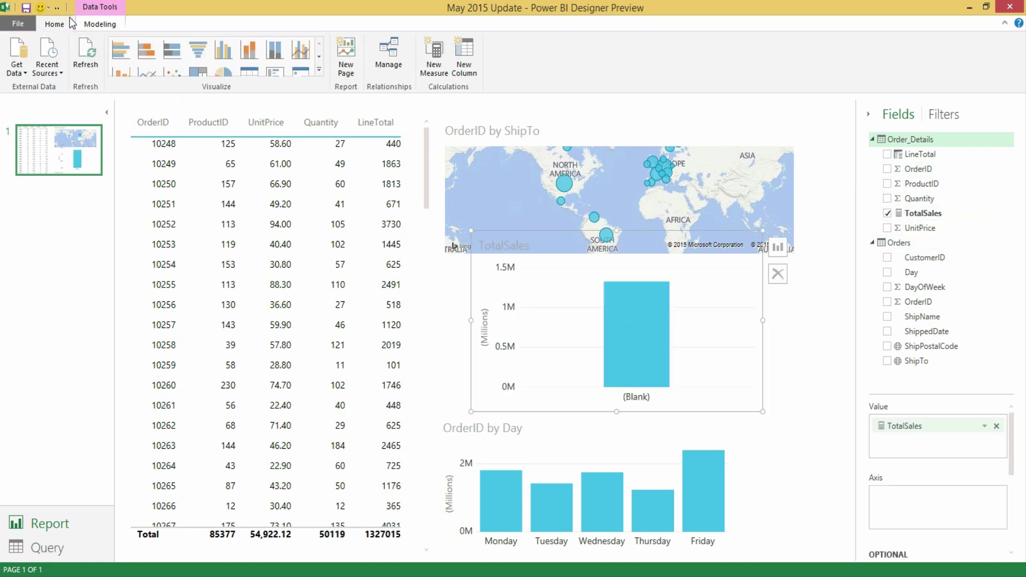
{"action": "left_click", "coordinate": [319, 70]}
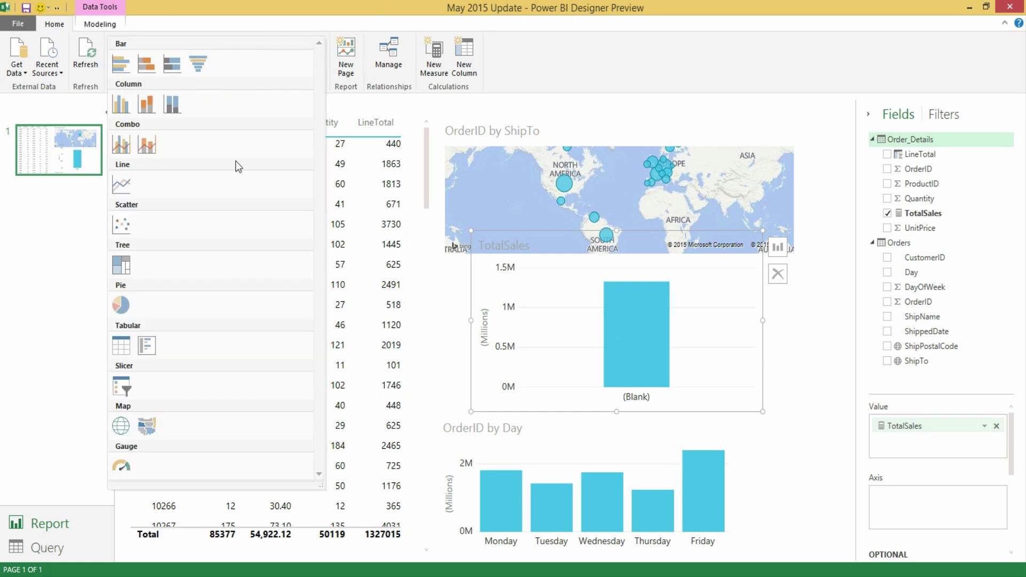
{"action": "left_click", "coordinate": [148, 347]}
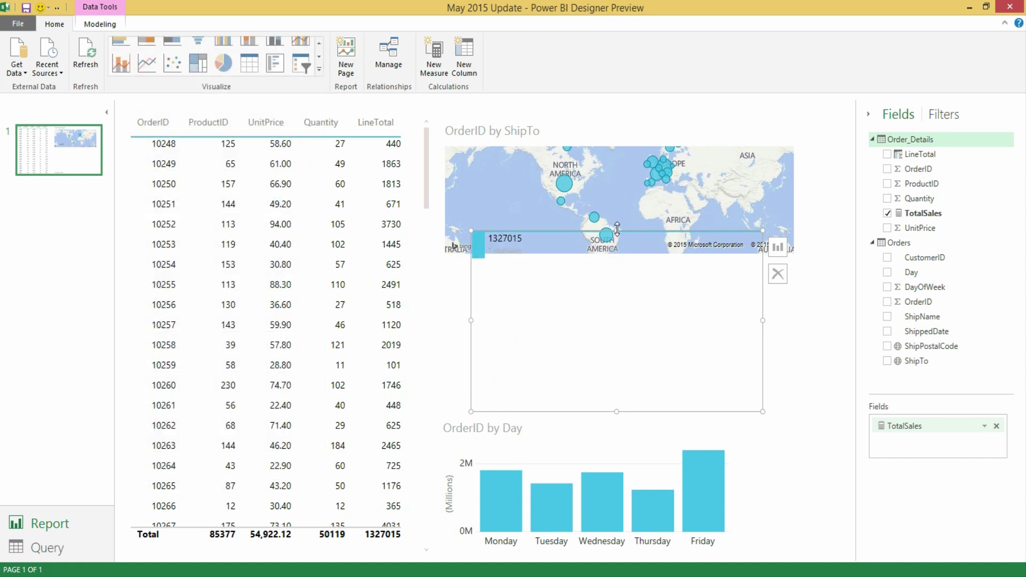
{"action": "left_click_drag", "start_coordinate": [617, 229], "coordinate": [608, 329]}
{"action": "left_click", "coordinate": [585, 309]}
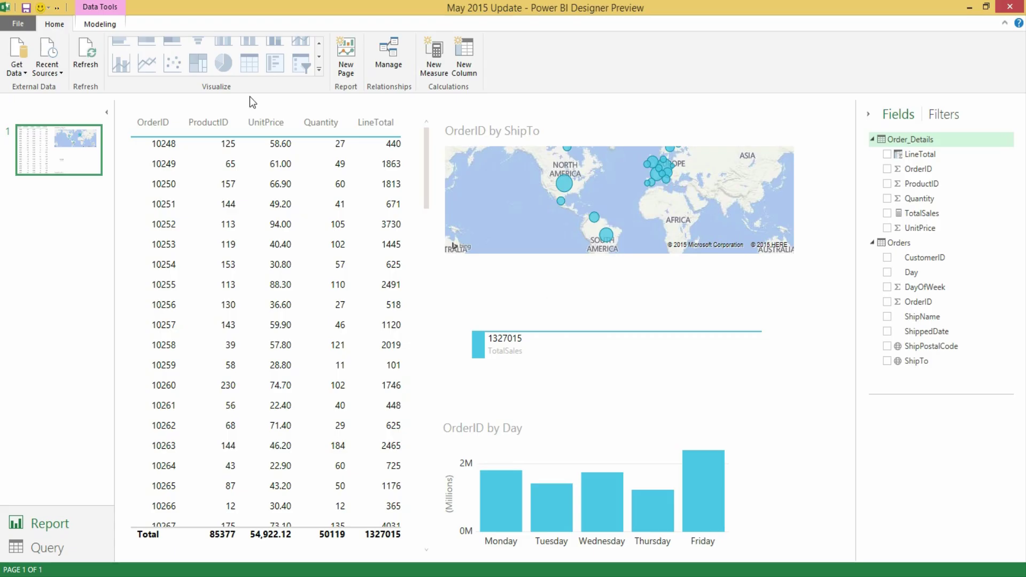
- Attempt an ODBC Query connection from Get Data, then cancel the import
{"action": "left_click", "coordinate": [26, 41]}
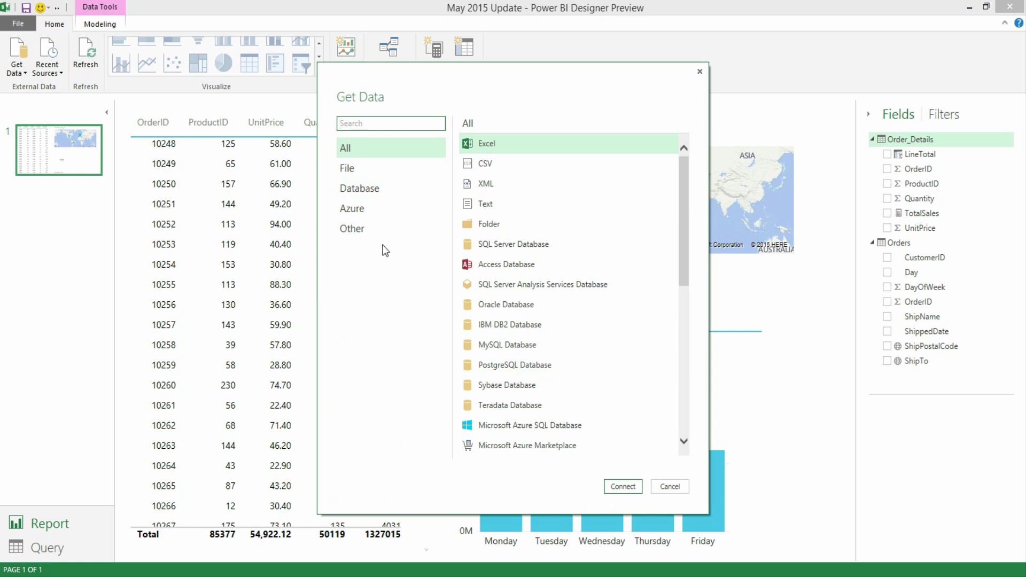
{"action": "left_click", "coordinate": [366, 229]}
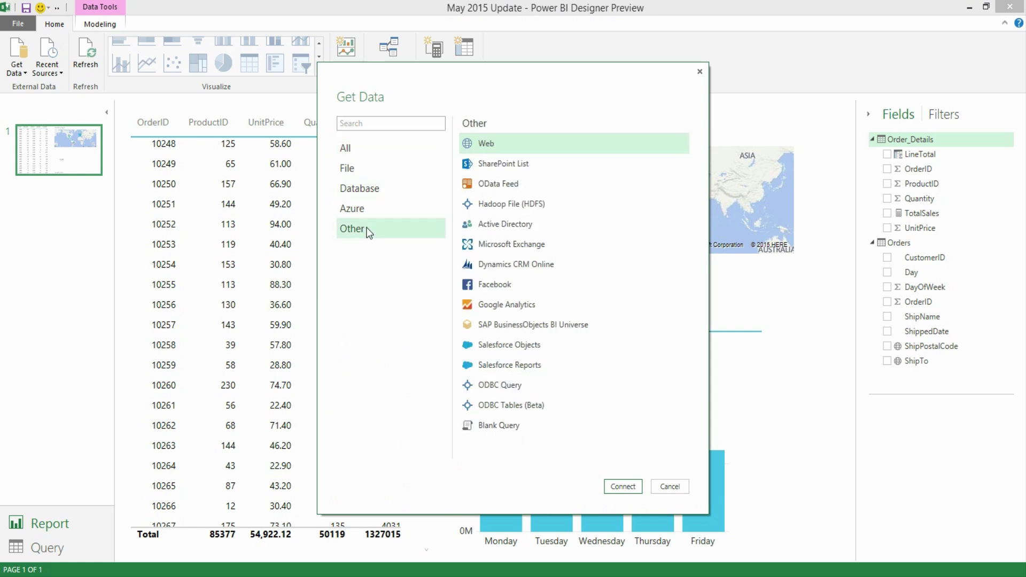
{"action": "left_click", "coordinate": [531, 385]}
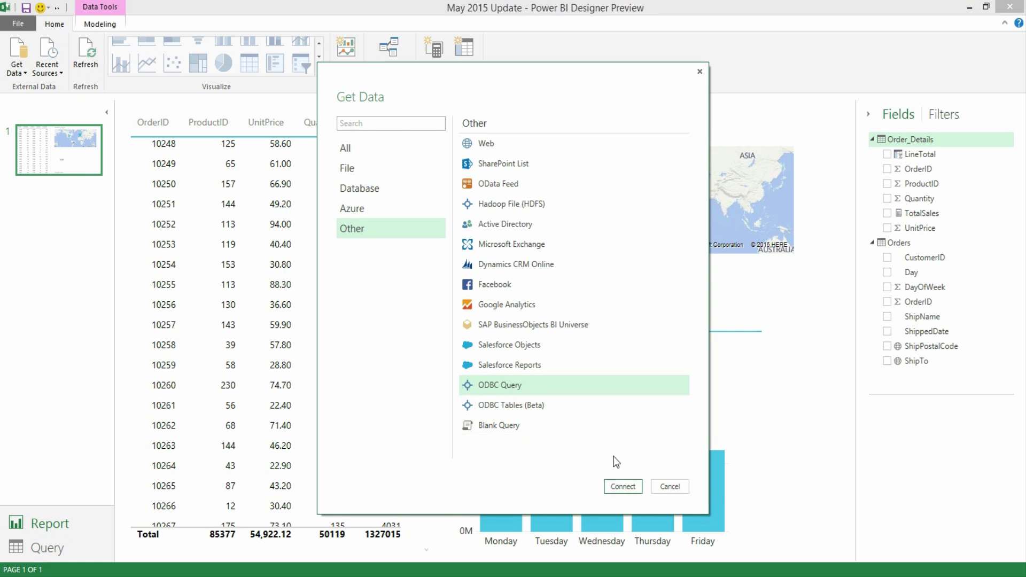
{"action": "left_click", "coordinate": [621, 486]}
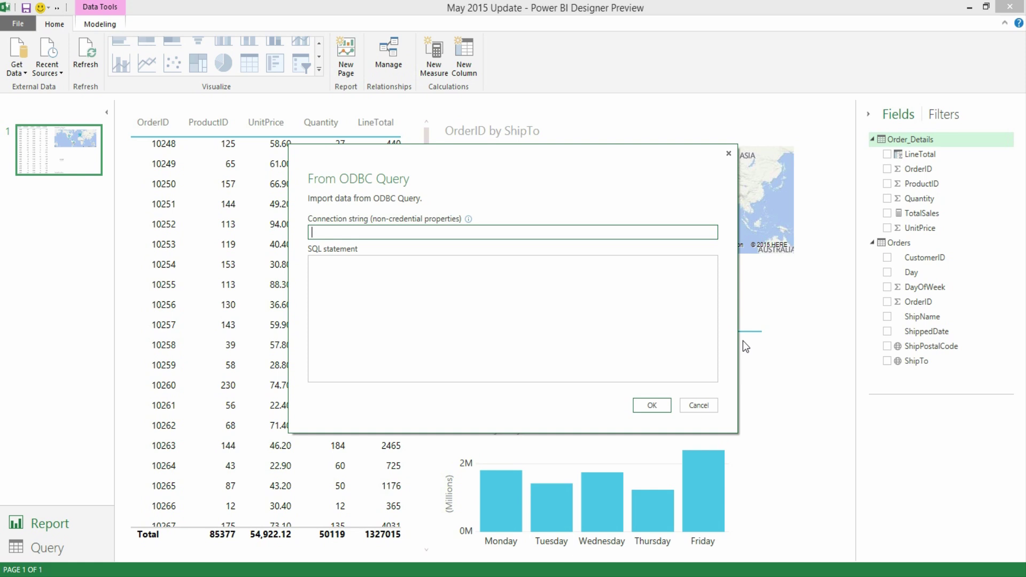
{"action": "left_click", "coordinate": [705, 405]}
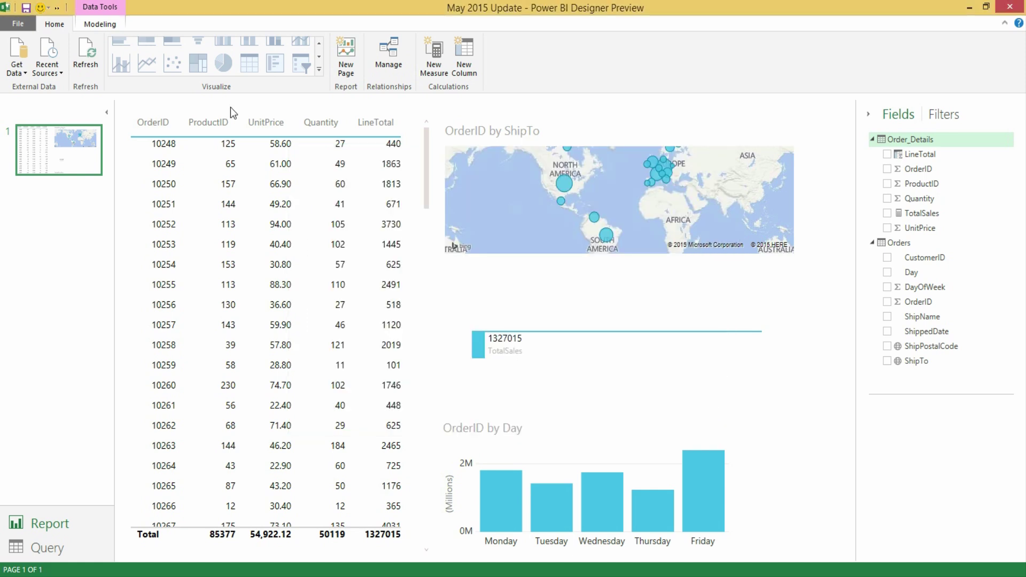
- Choose ODBC Tables (Beta) from the Other data sources and connect
{"action": "left_click", "coordinate": [22, 54]}
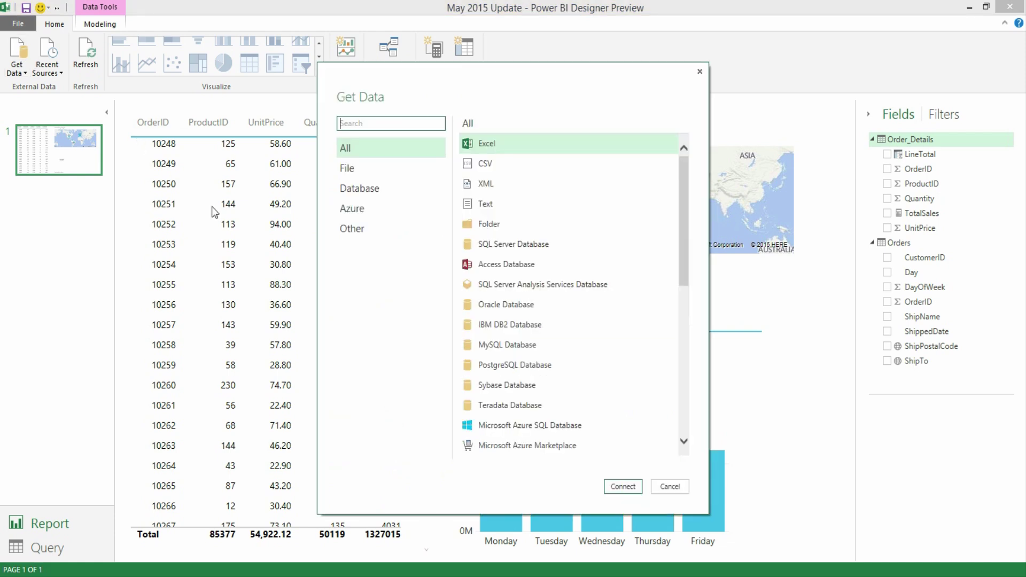
{"action": "left_click", "coordinate": [353, 229]}
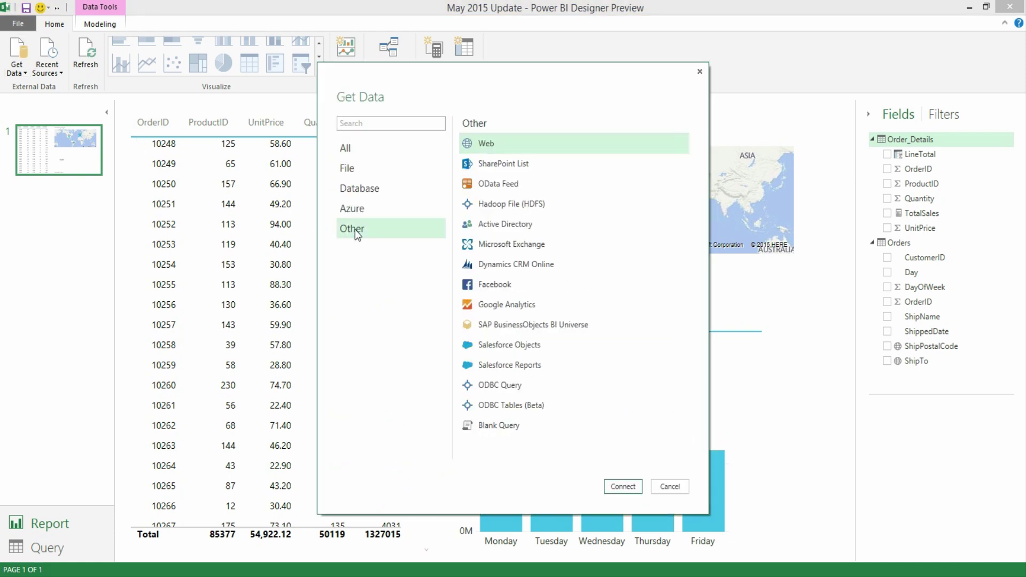
{"action": "left_click", "coordinate": [530, 405]}
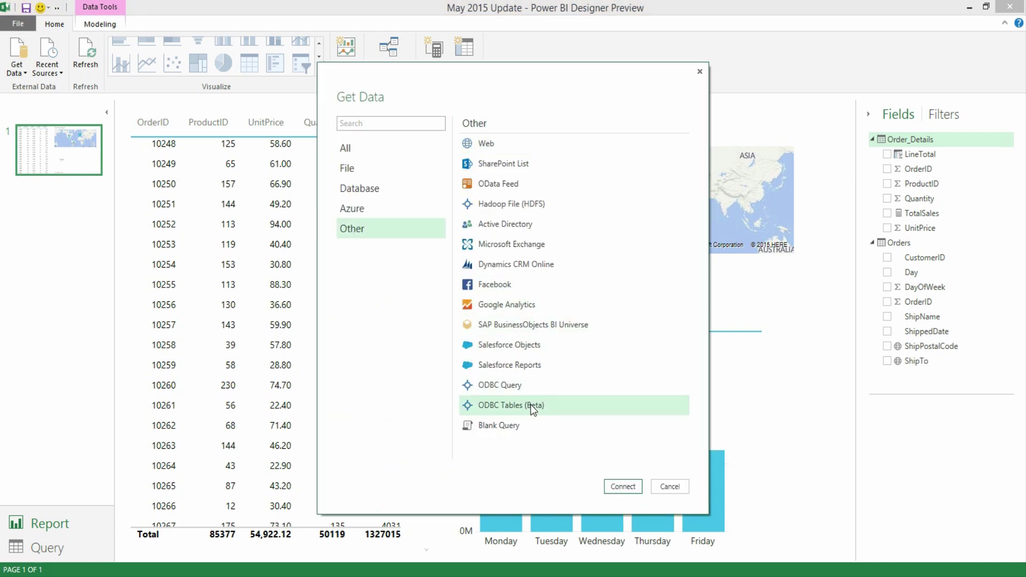
{"action": "left_click", "coordinate": [621, 487]}
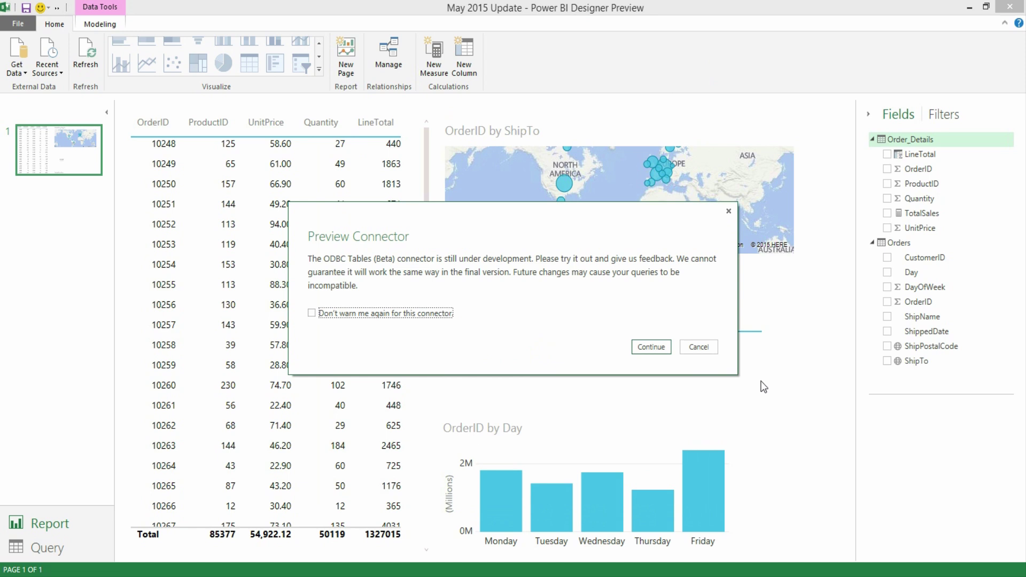
{"action": "left_click", "coordinate": [652, 348]}
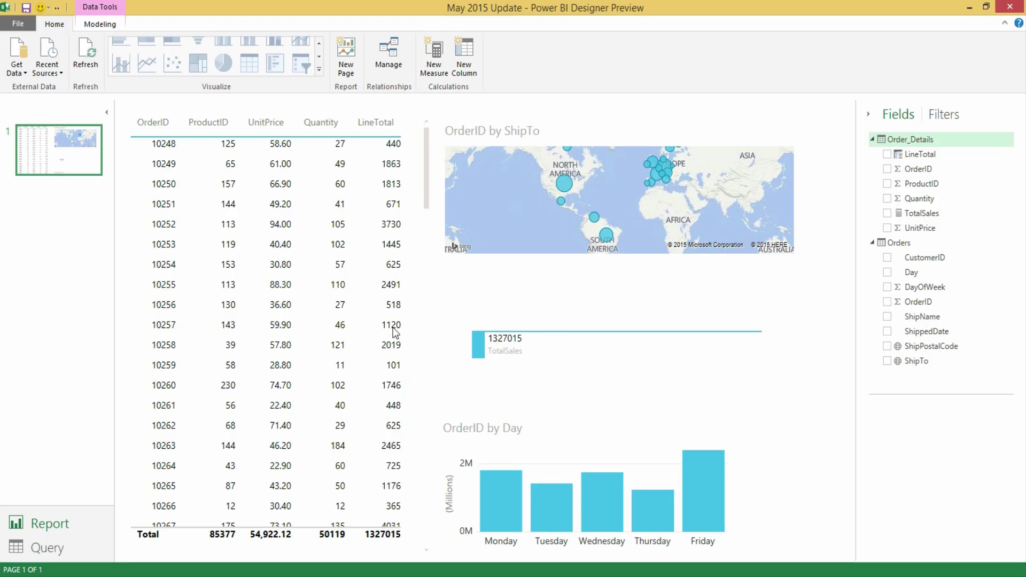
- In Query view, select the Aces query's Name column and bring up its Text Filters options
{"action": "left_click", "coordinate": [53, 548]}
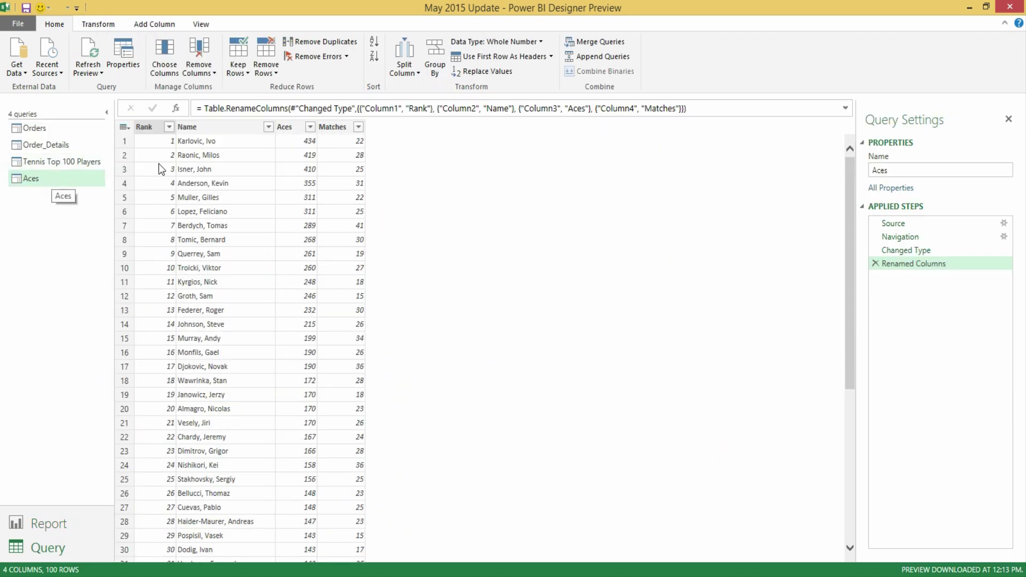
{"action": "left_click", "coordinate": [214, 127]}
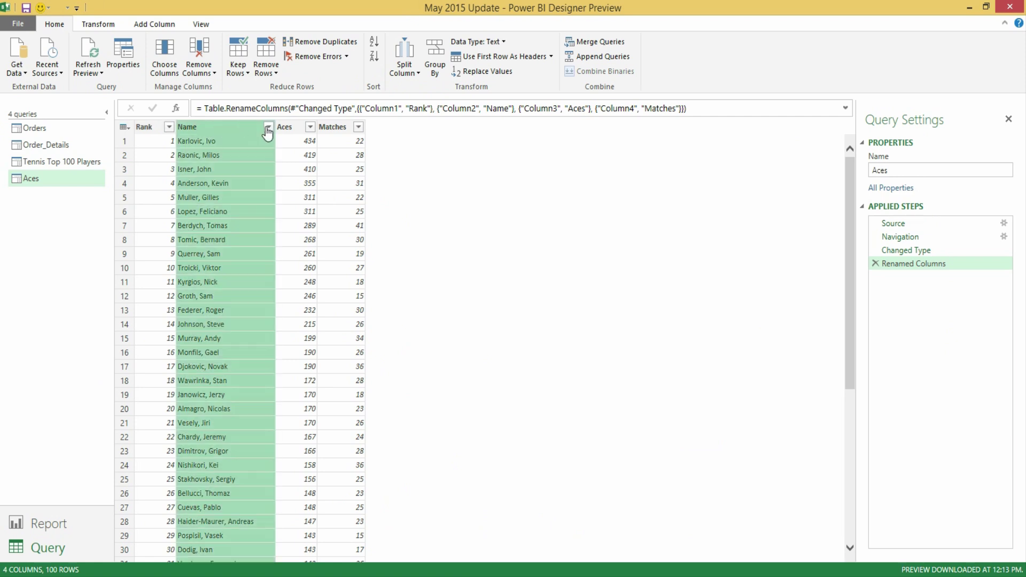
{"action": "left_click", "coordinate": [268, 128]}
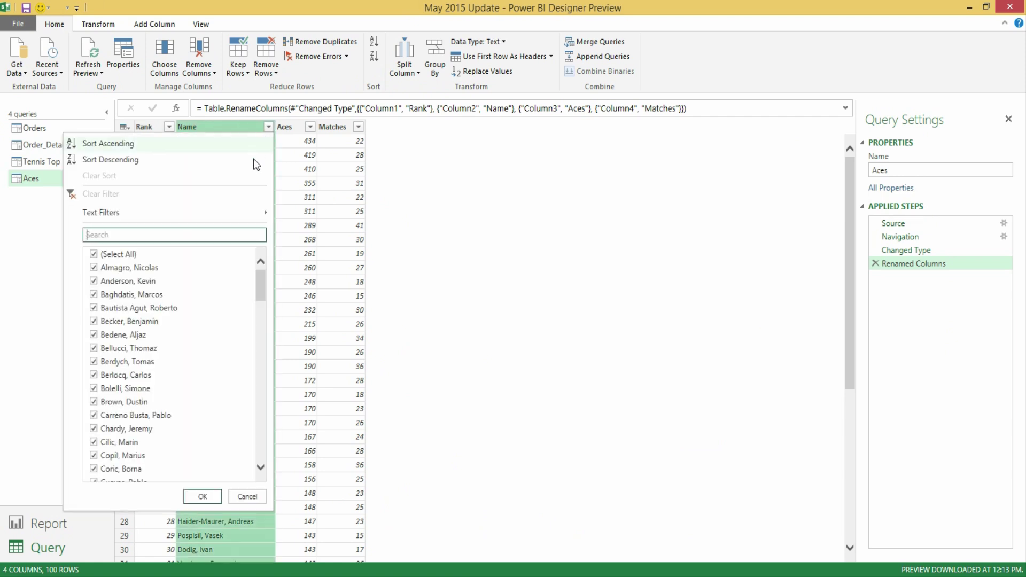
{"action": "mouse_move", "coordinate": [243, 216]}
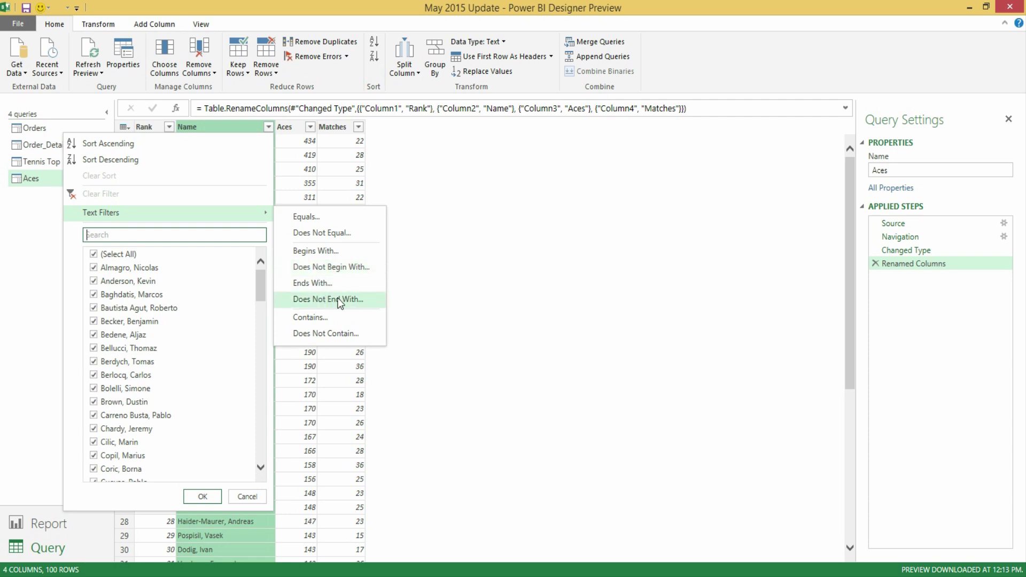
- Try a Name 'Does Not Begin With' filter using 'Abc', then abandon it so Aces ends at Renamed Columns
{"action": "left_click", "coordinate": [325, 267]}
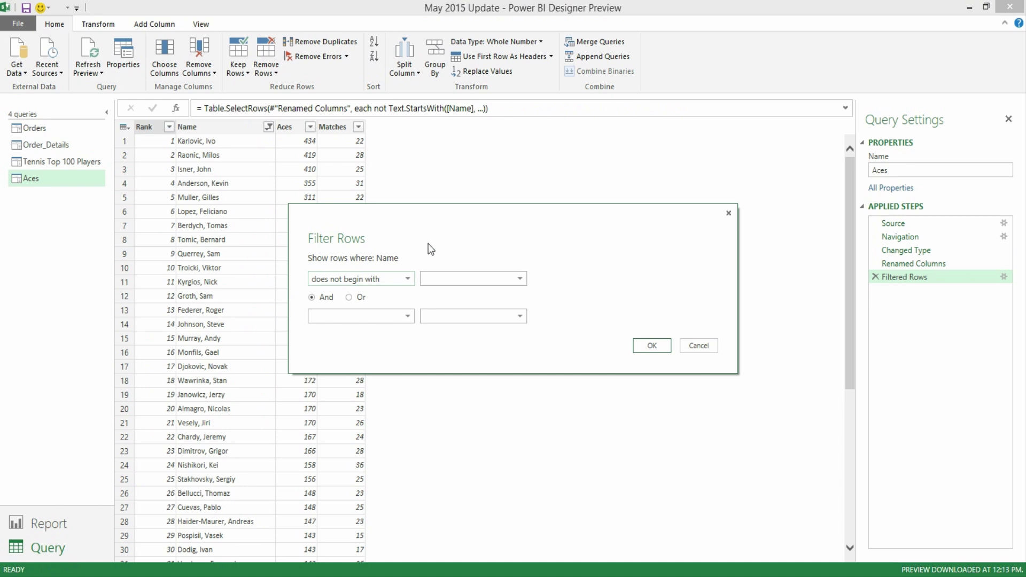
{"action": "left_click", "coordinate": [520, 278]}
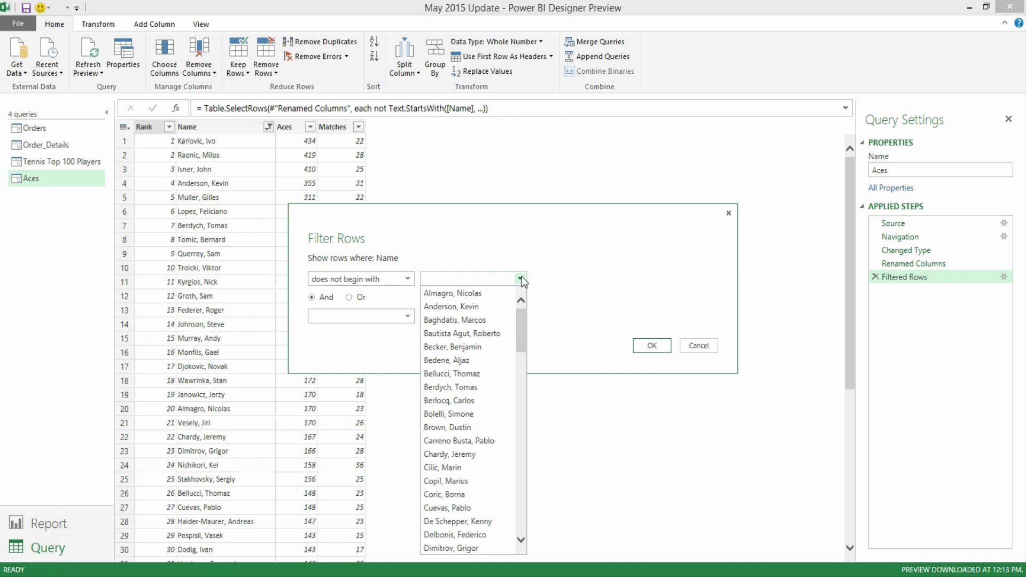
{"action": "left_click", "coordinate": [500, 278]}
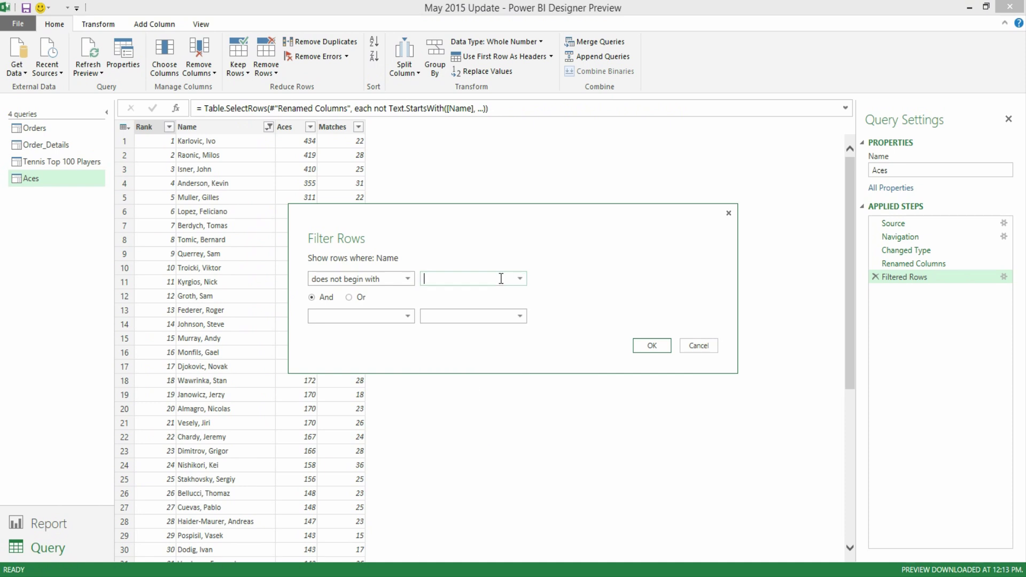
{"action": "type", "text": "Abc"}
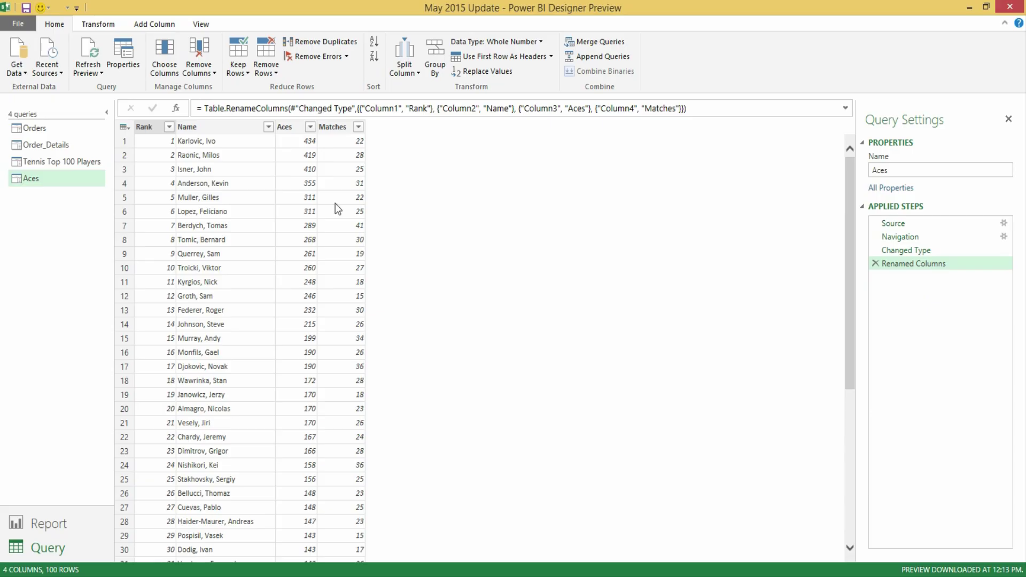
- Compare the Tennis Top 100 Players and Aces queries, returning to Tennis Top 100 Players
{"action": "left_click", "coordinate": [64, 163]}
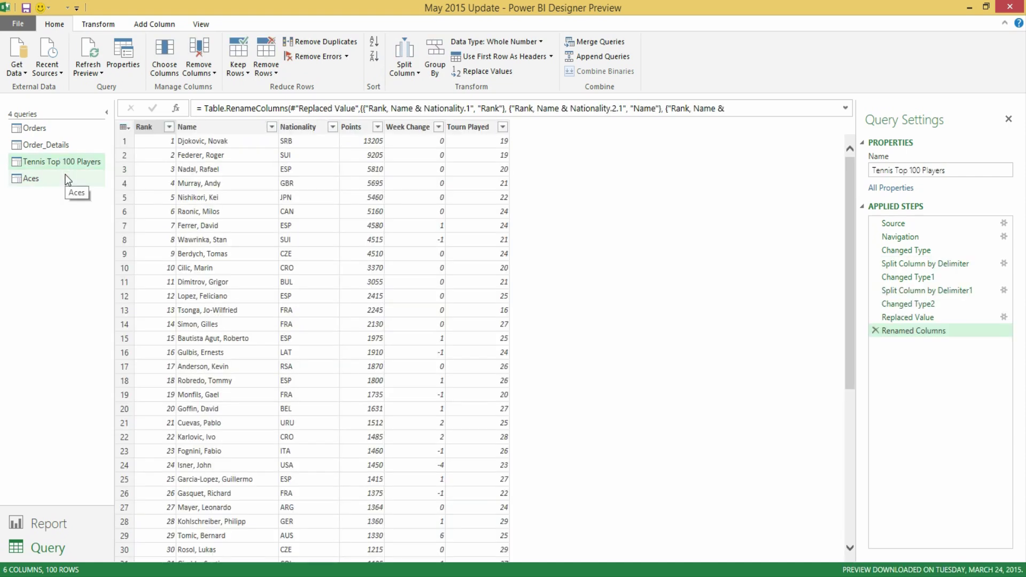
{"action": "left_click", "coordinate": [65, 177]}
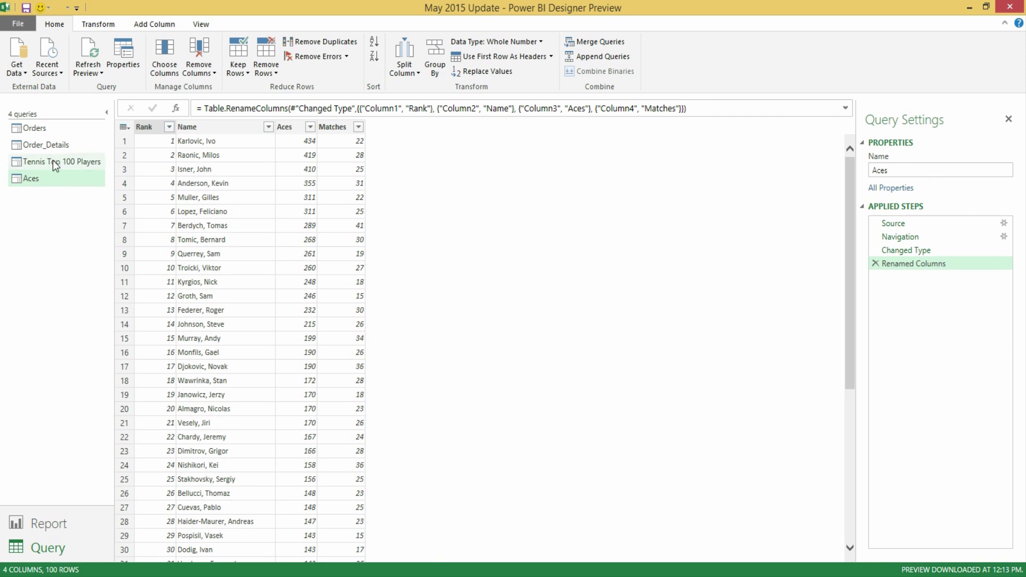
{"action": "left_click", "coordinate": [53, 160]}
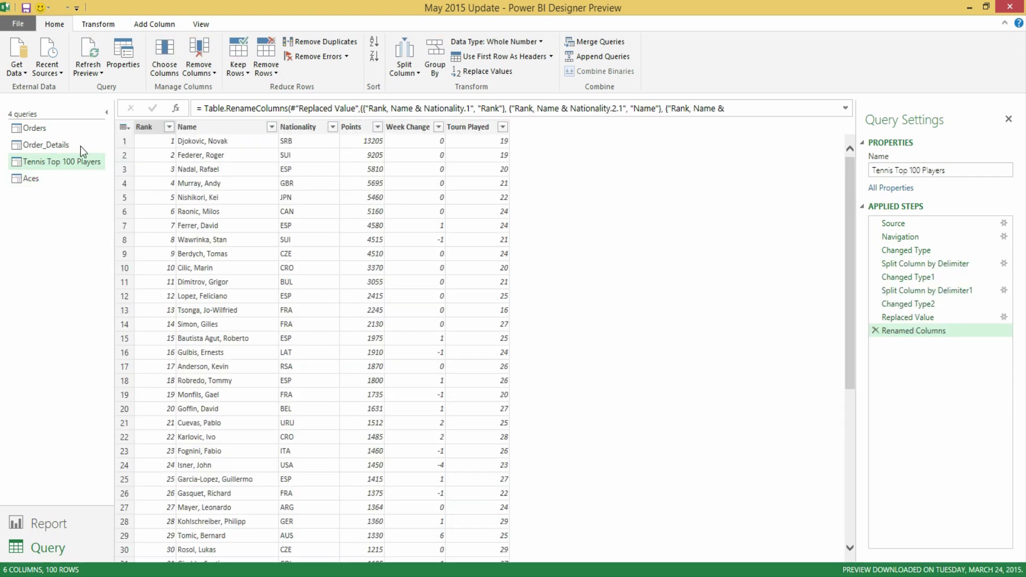
- Merge Tennis Top 100 Players with Aces, matching the Name column in both tables
{"action": "left_click", "coordinate": [594, 47]}
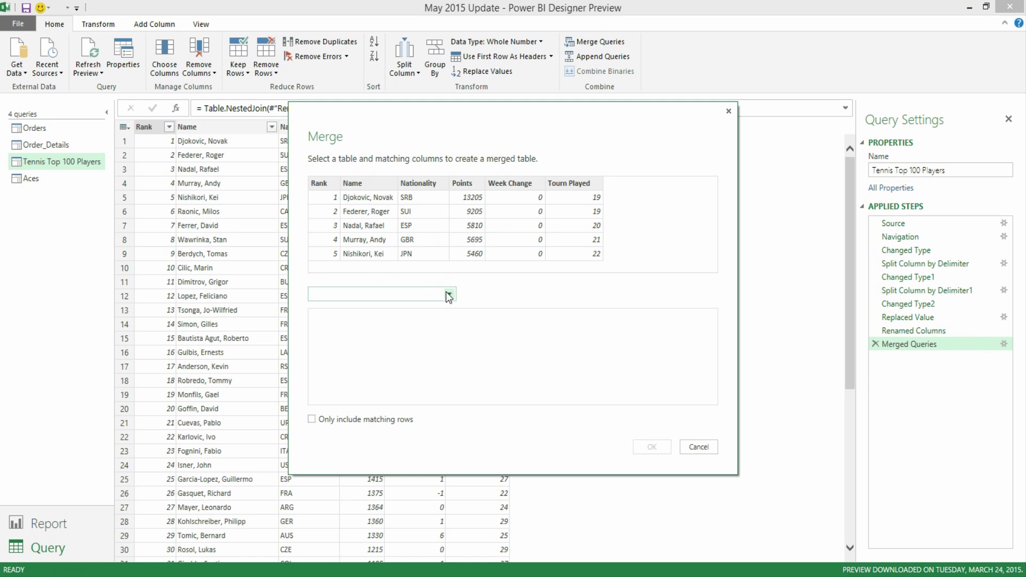
{"action": "left_click", "coordinate": [449, 294]}
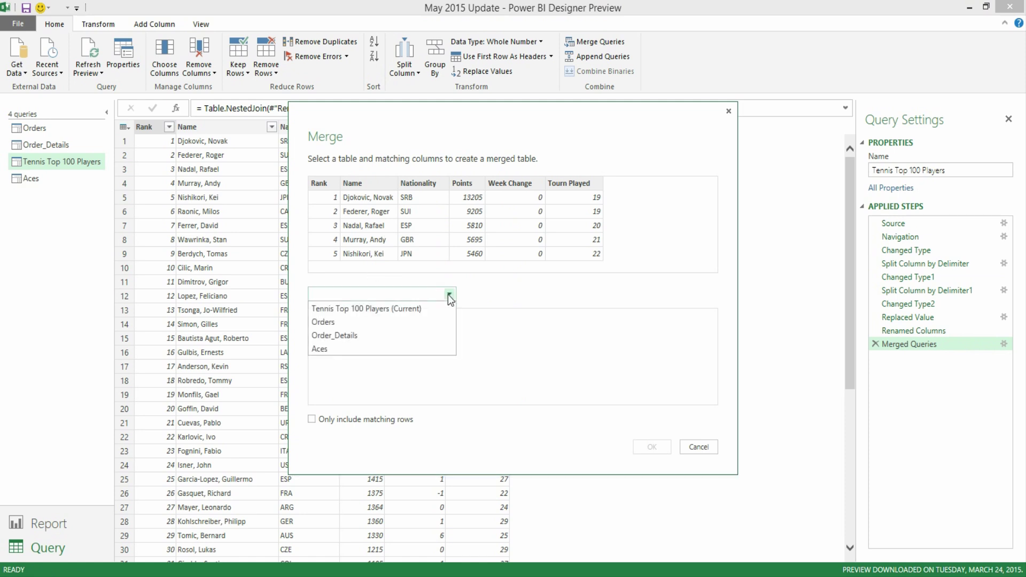
{"action": "left_click", "coordinate": [378, 348]}
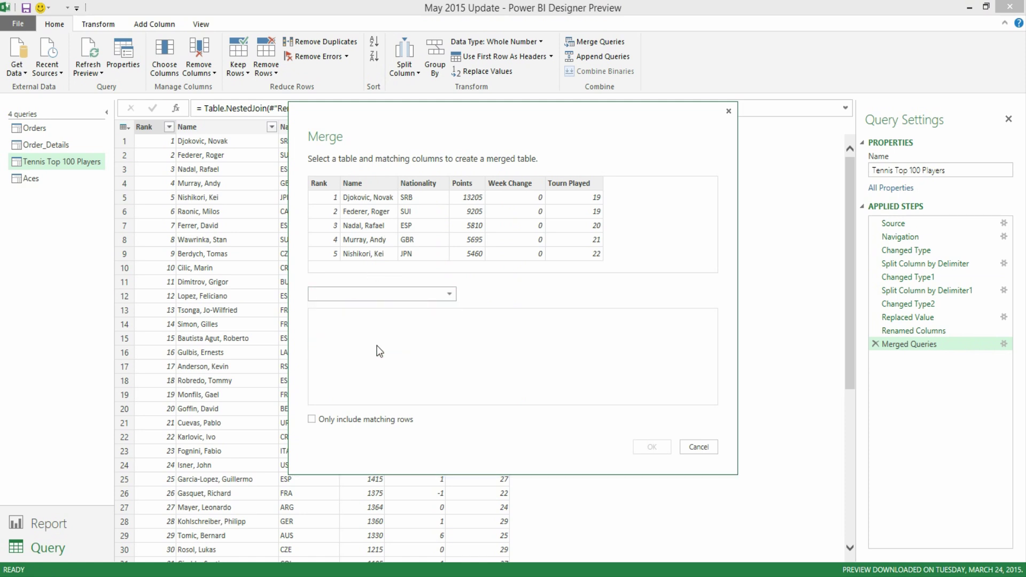
{"action": "left_click", "coordinate": [359, 182]}
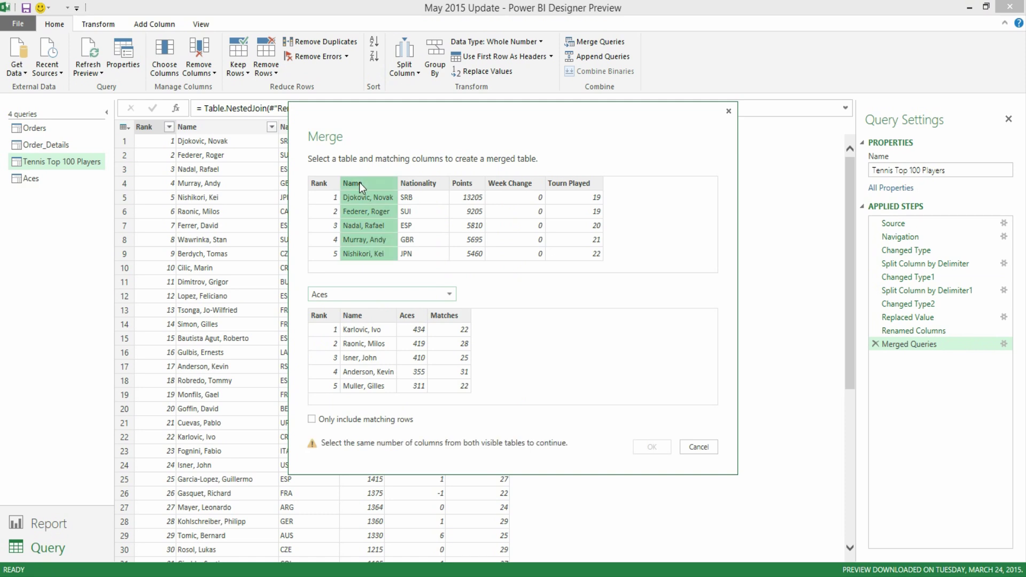
{"action": "left_click", "coordinate": [374, 319]}
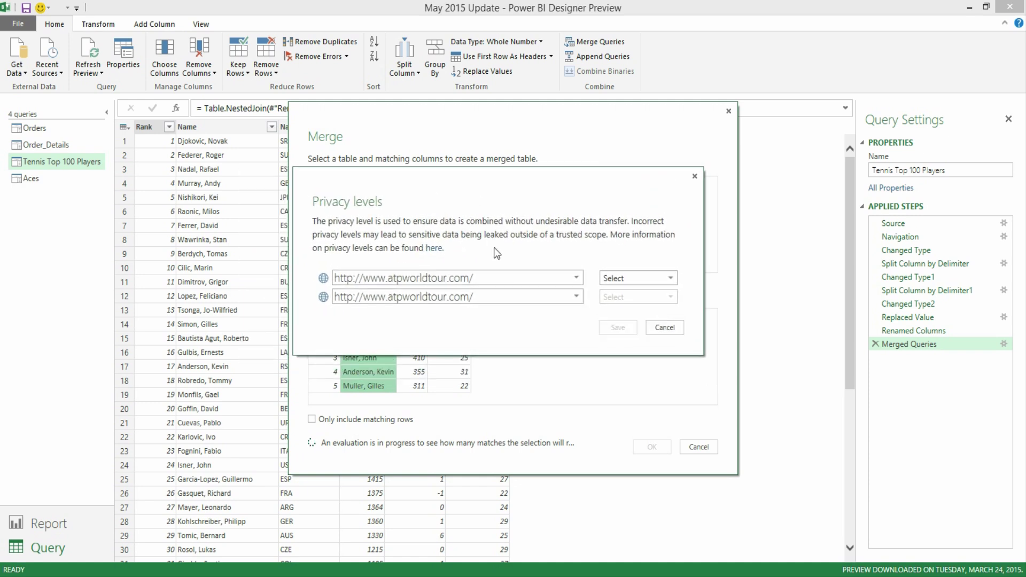
- Check which data sources the first and second privacy rows cover, leaving them unchanged
{"action": "left_click", "coordinate": [576, 279]}
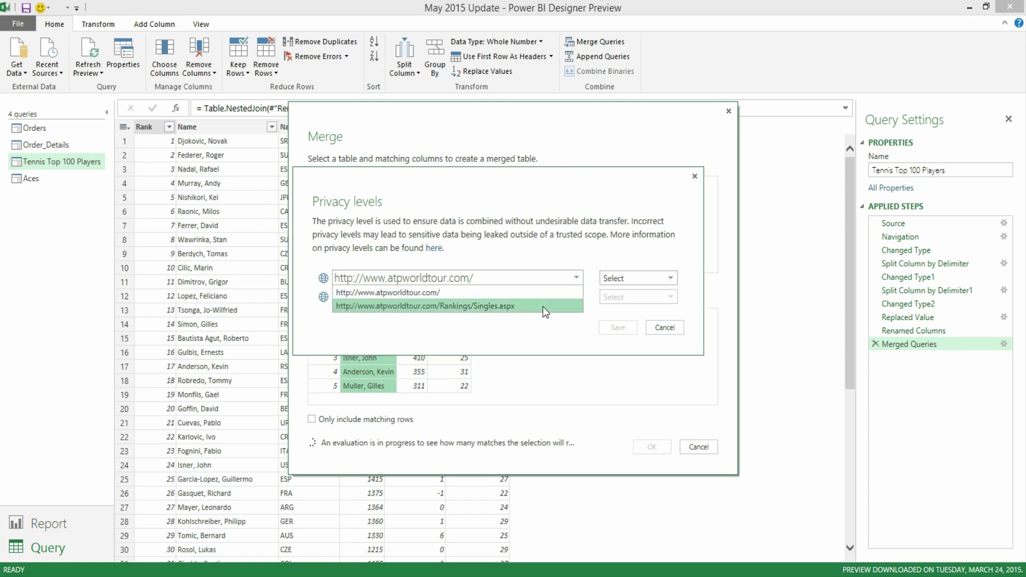
{"action": "left_click", "coordinate": [567, 229]}
{"action": "left_click", "coordinate": [577, 296]}
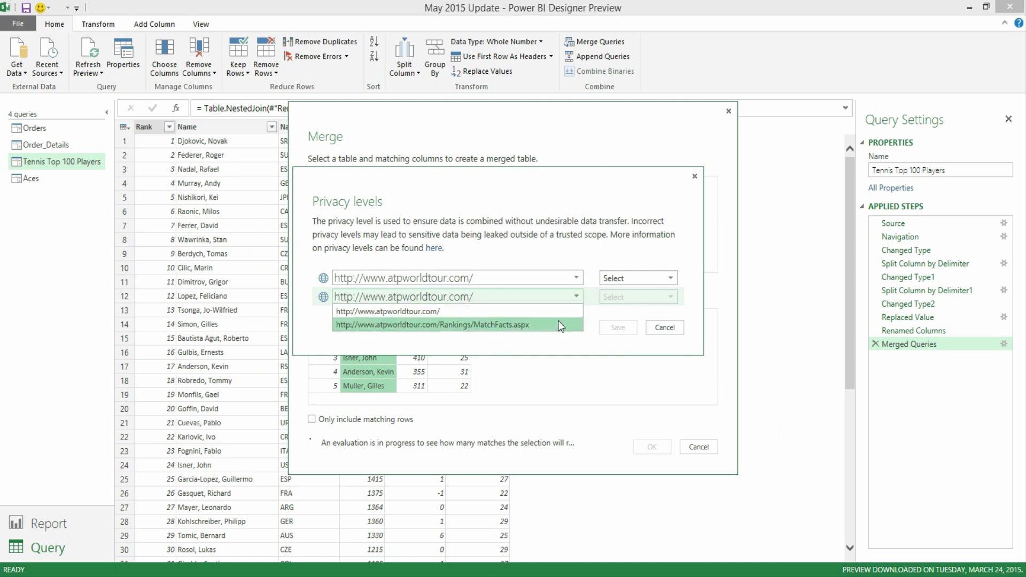
{"action": "left_click", "coordinate": [583, 251]}
- Set the first atpworldtour.com source's privacy level to Public
{"action": "left_click", "coordinate": [671, 278]}
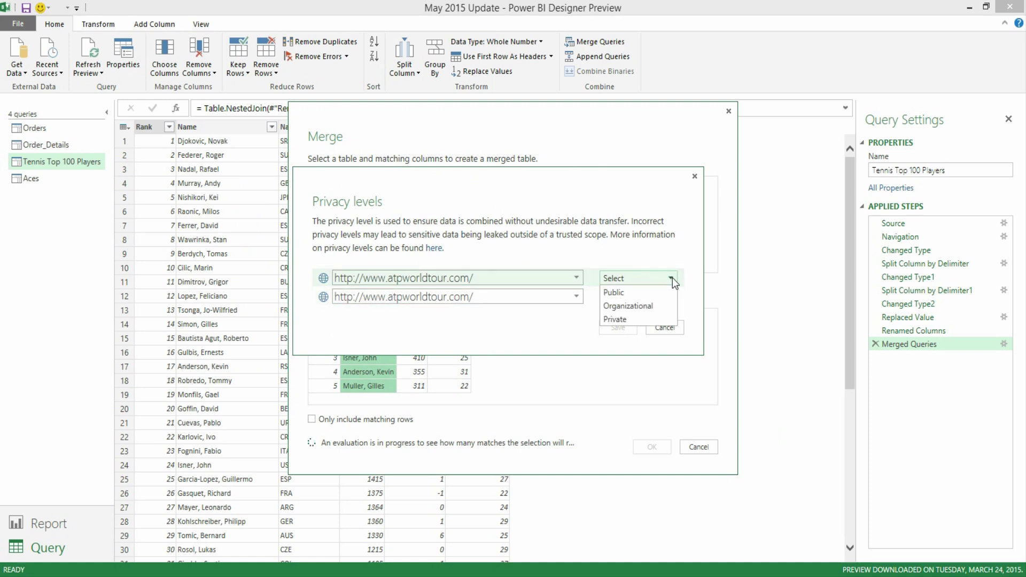
{"action": "left_click", "coordinate": [633, 223]}
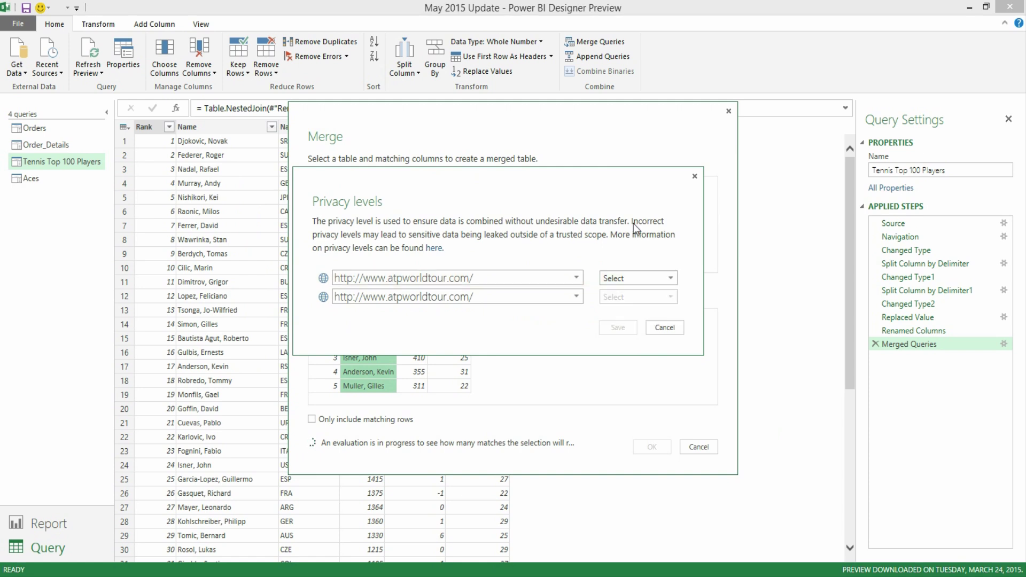
{"action": "left_click", "coordinate": [671, 278]}
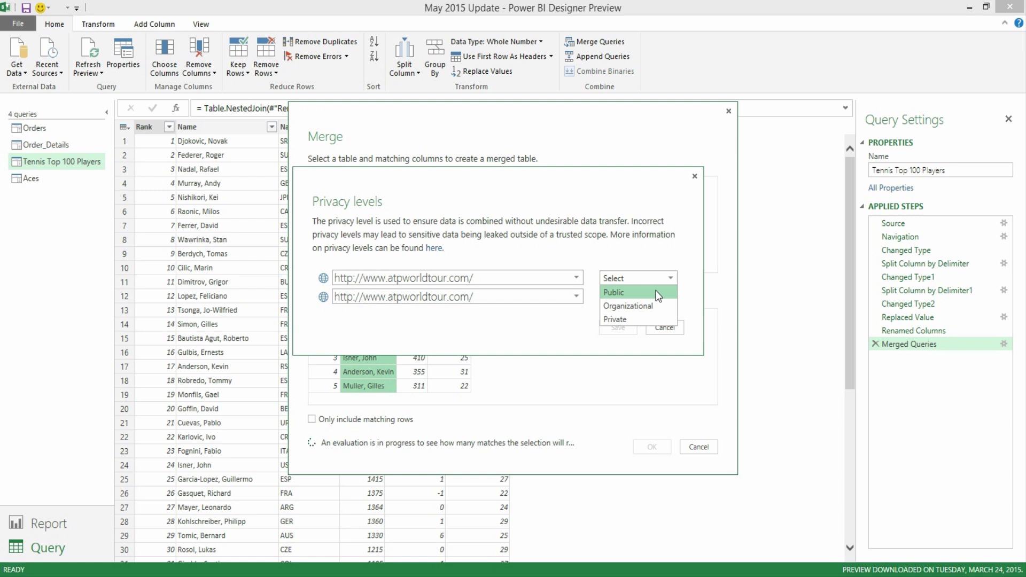
{"action": "left_click", "coordinate": [657, 291]}
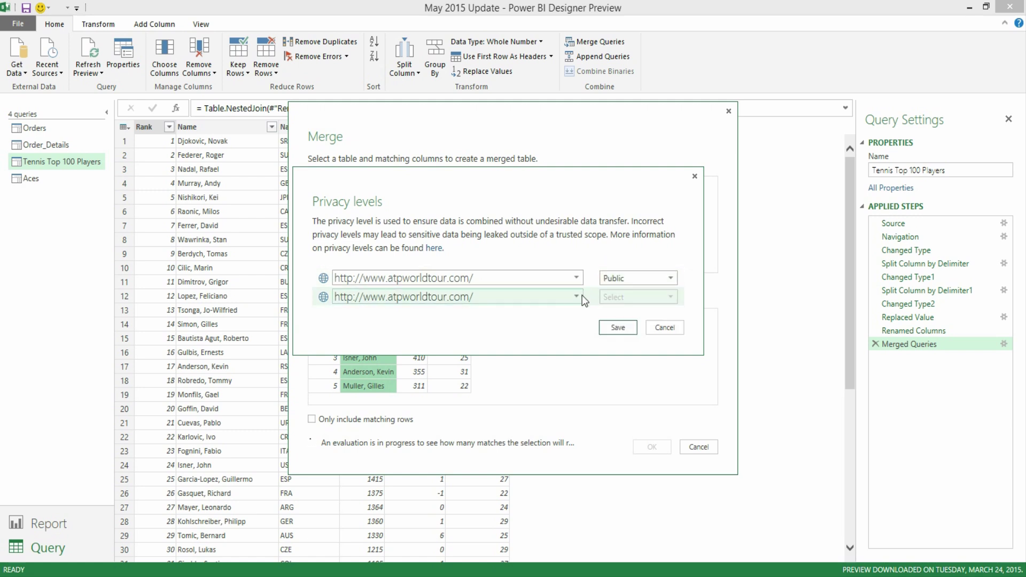